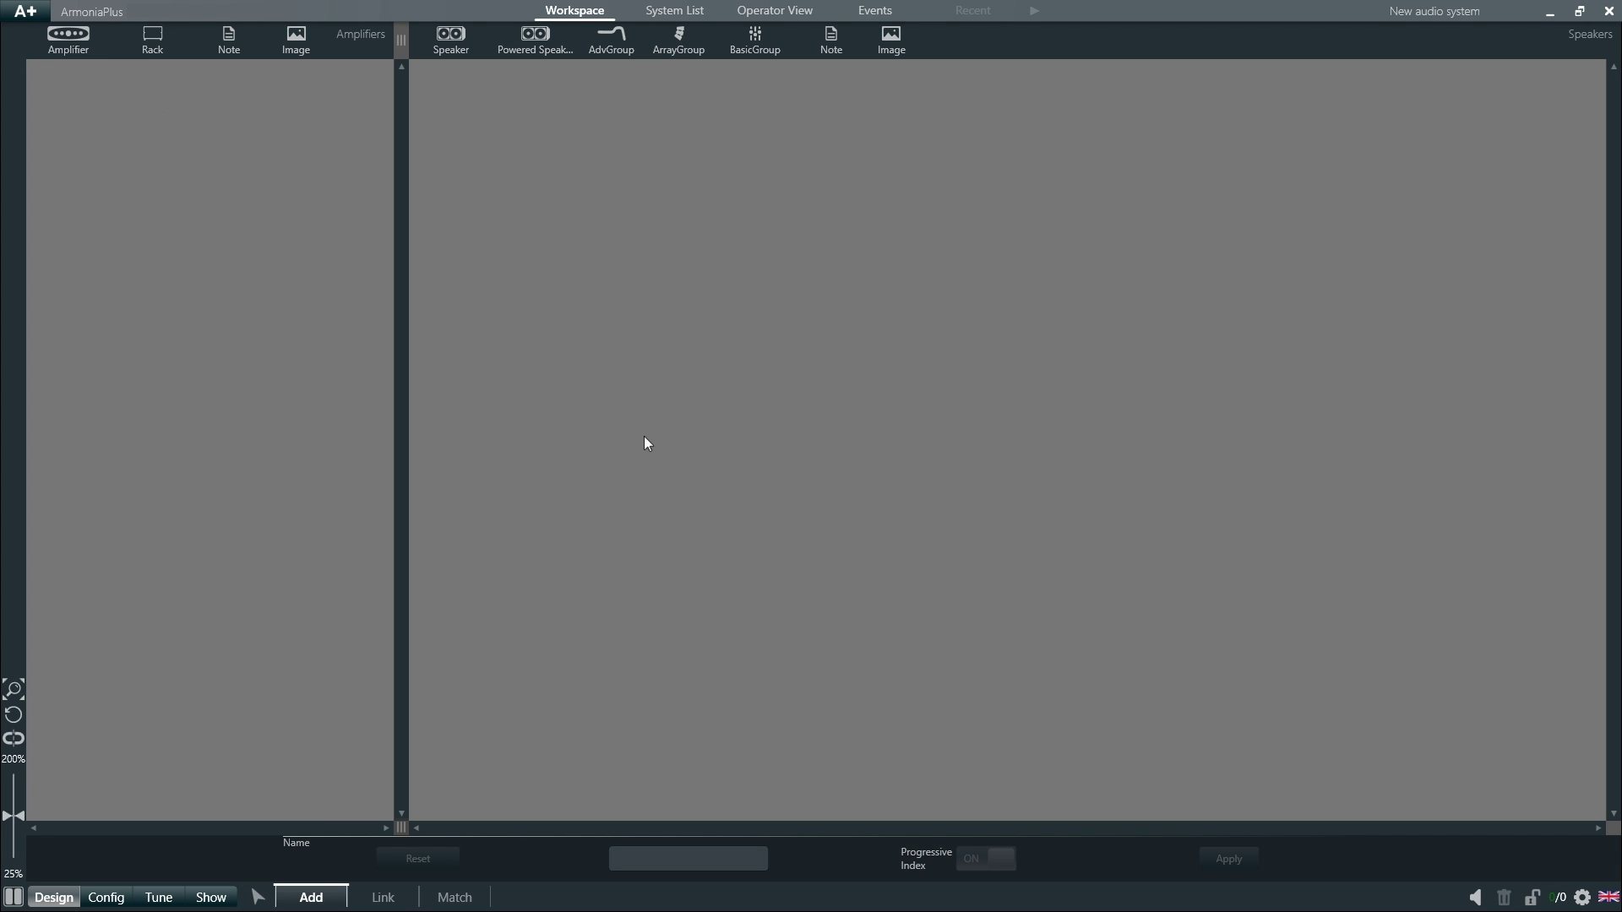
# - Open the project file New audio system.paw3 from the A+ application menu
pyautogui.click(27, 12)
pyautogui.click(81, 49)
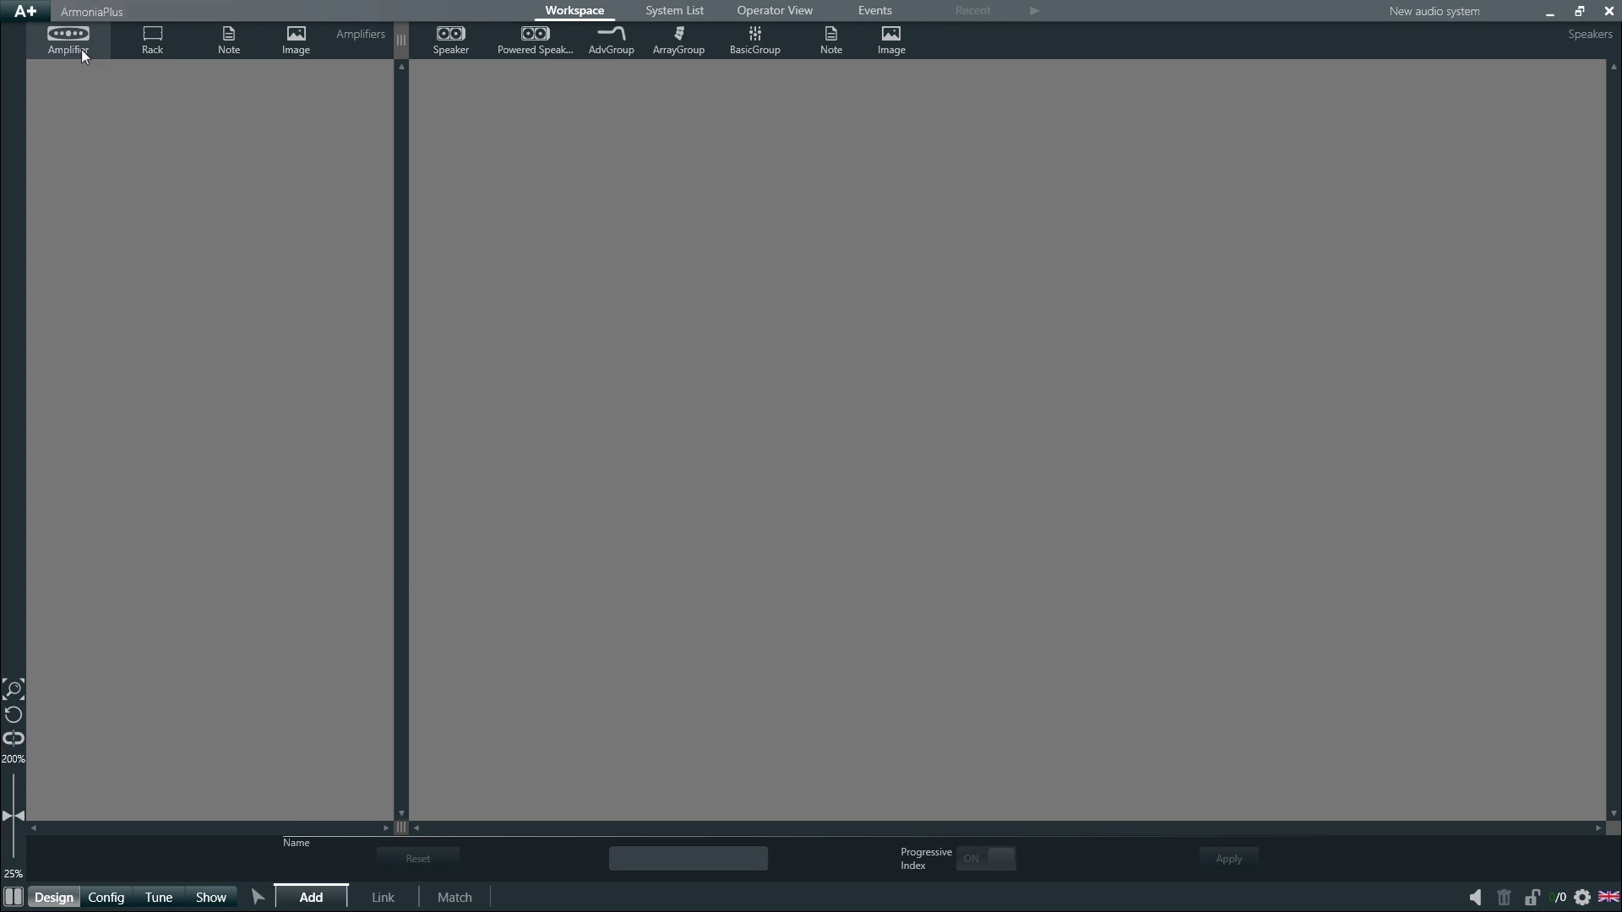
pyautogui.click(517, 184)
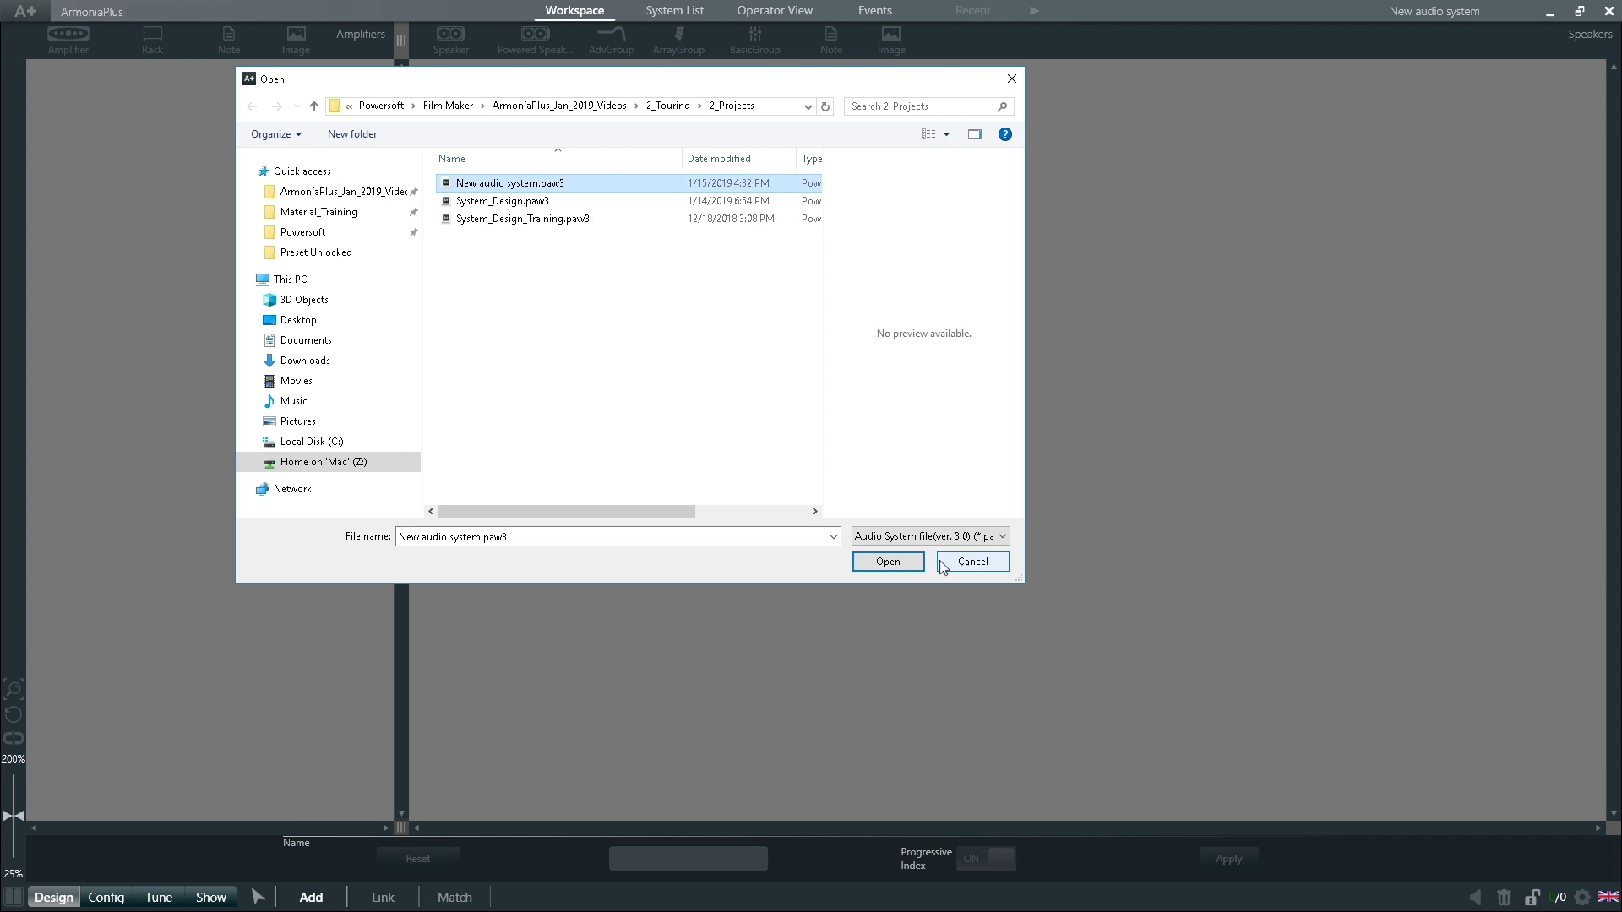
pyautogui.click(913, 562)
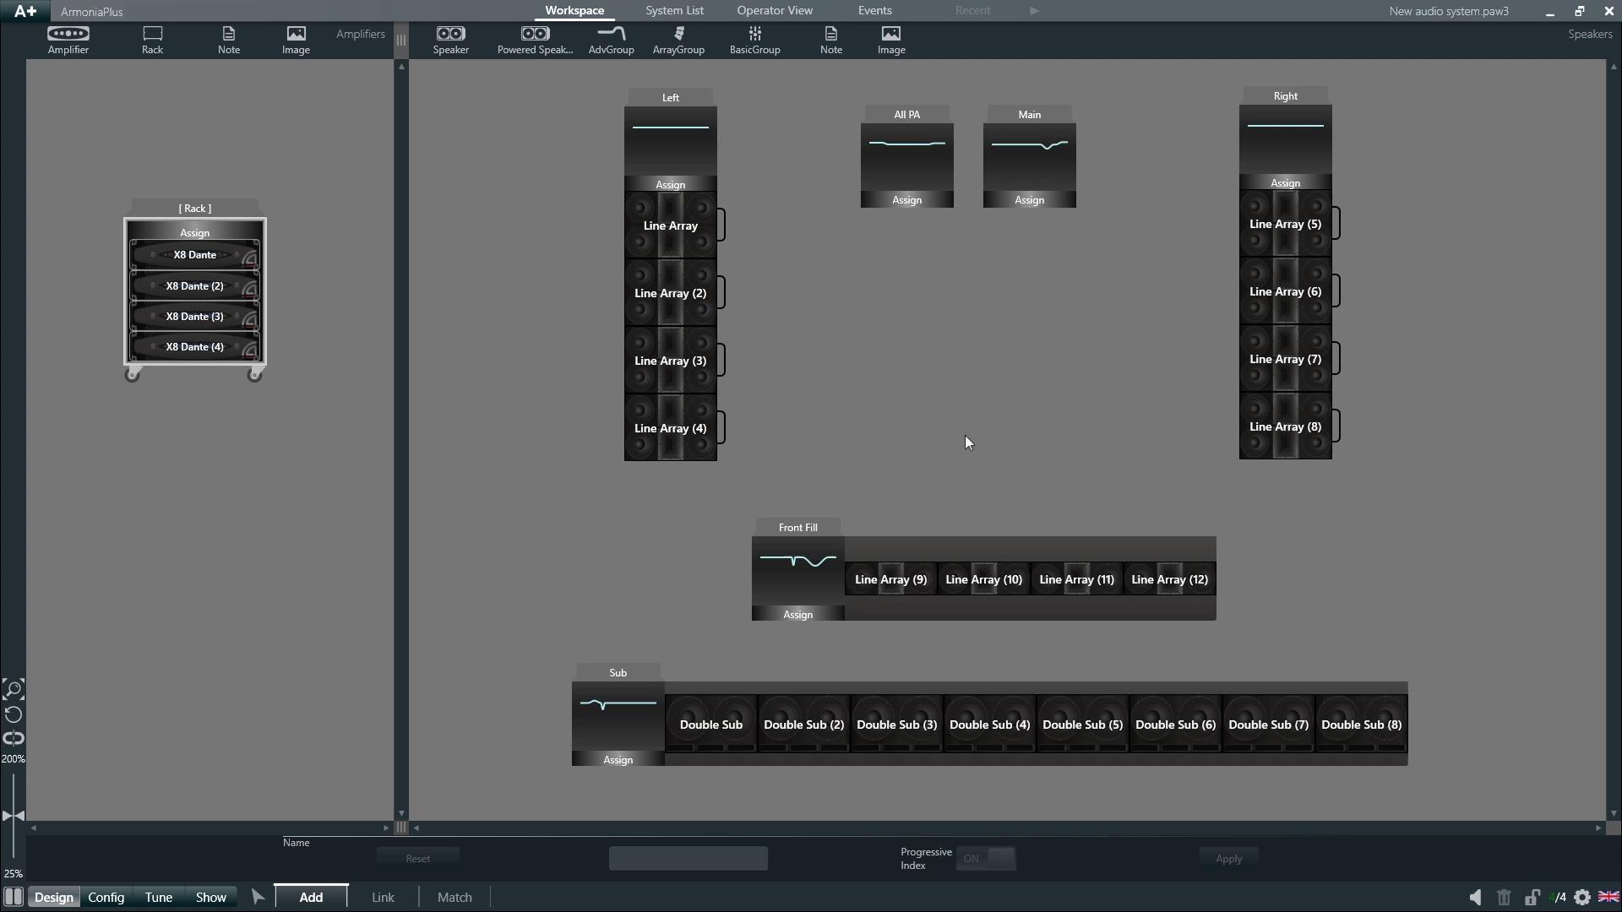
pyautogui.press('a')
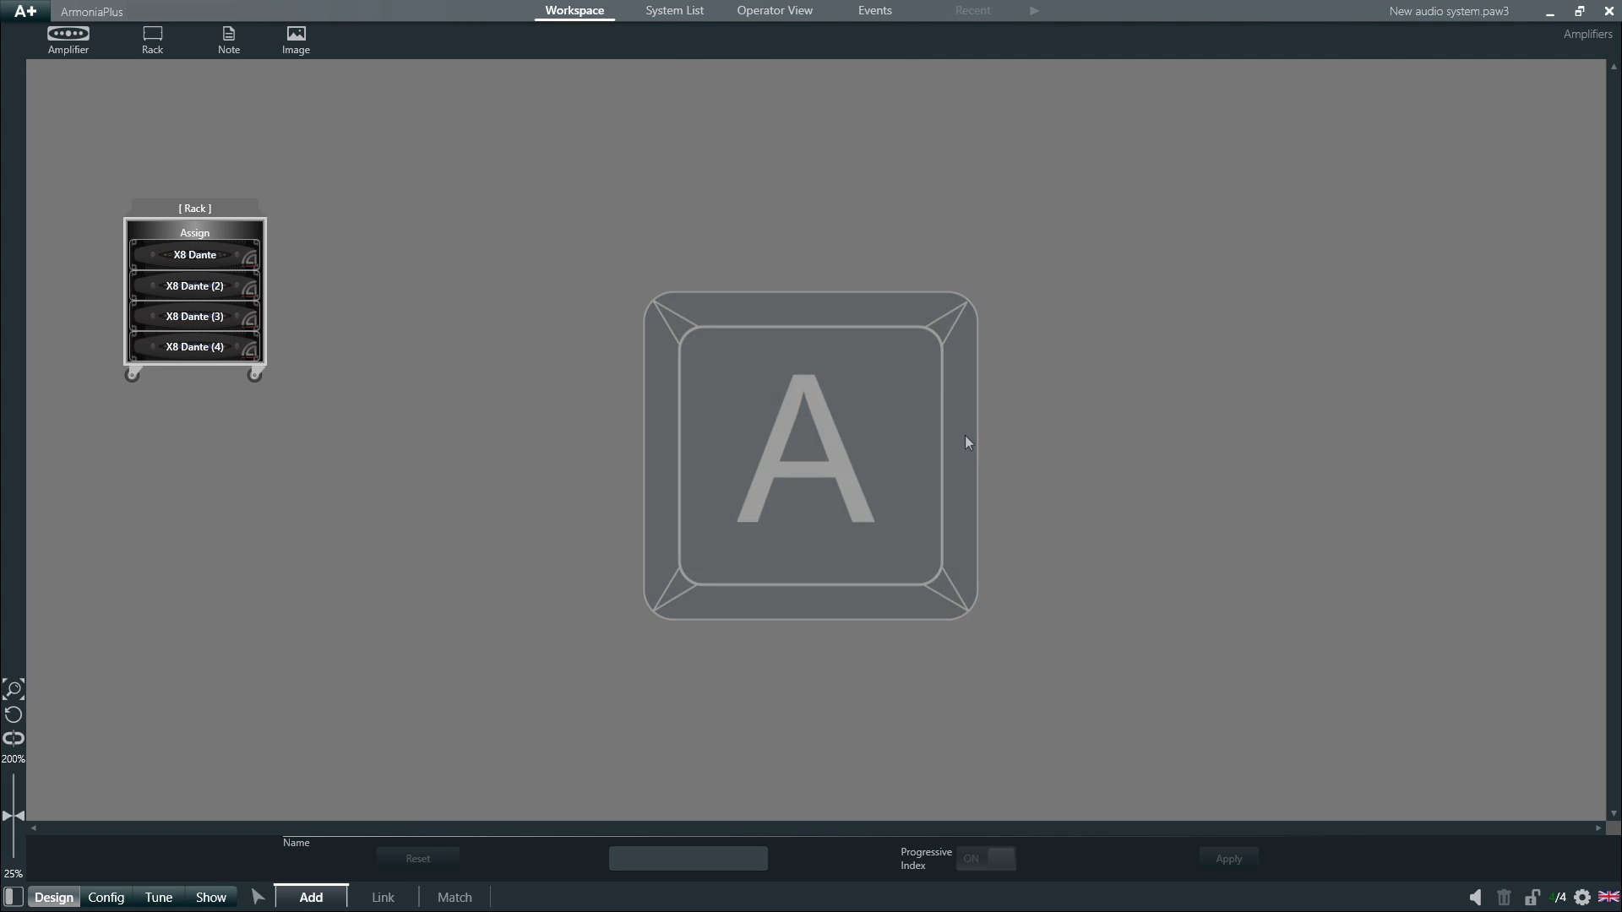
pyautogui.press('s')
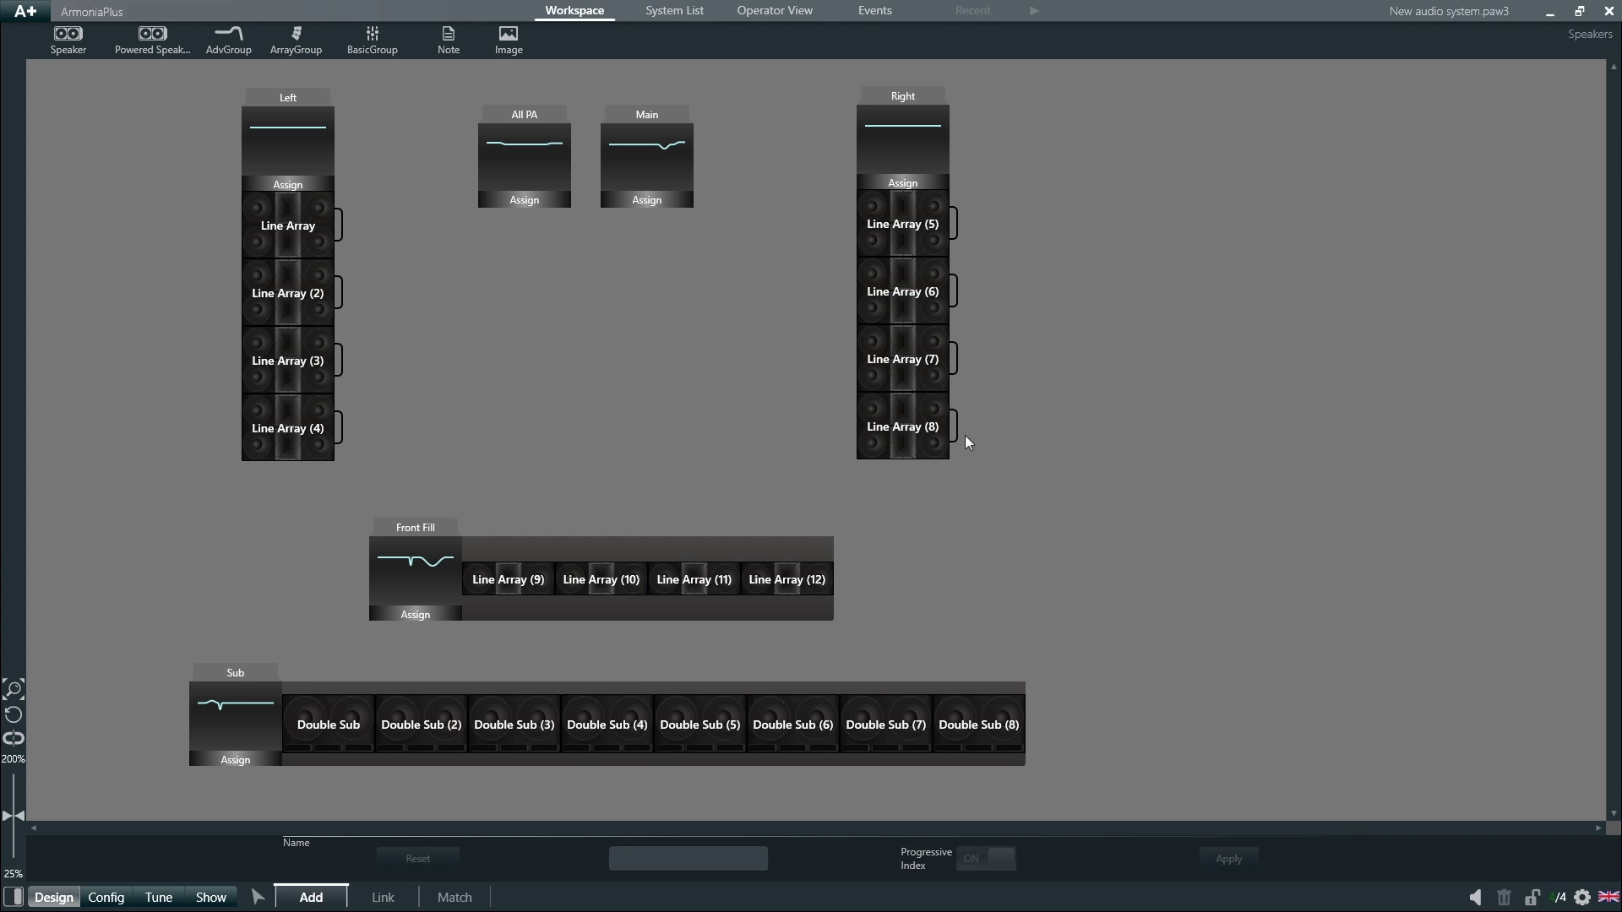
pyautogui.press('d')
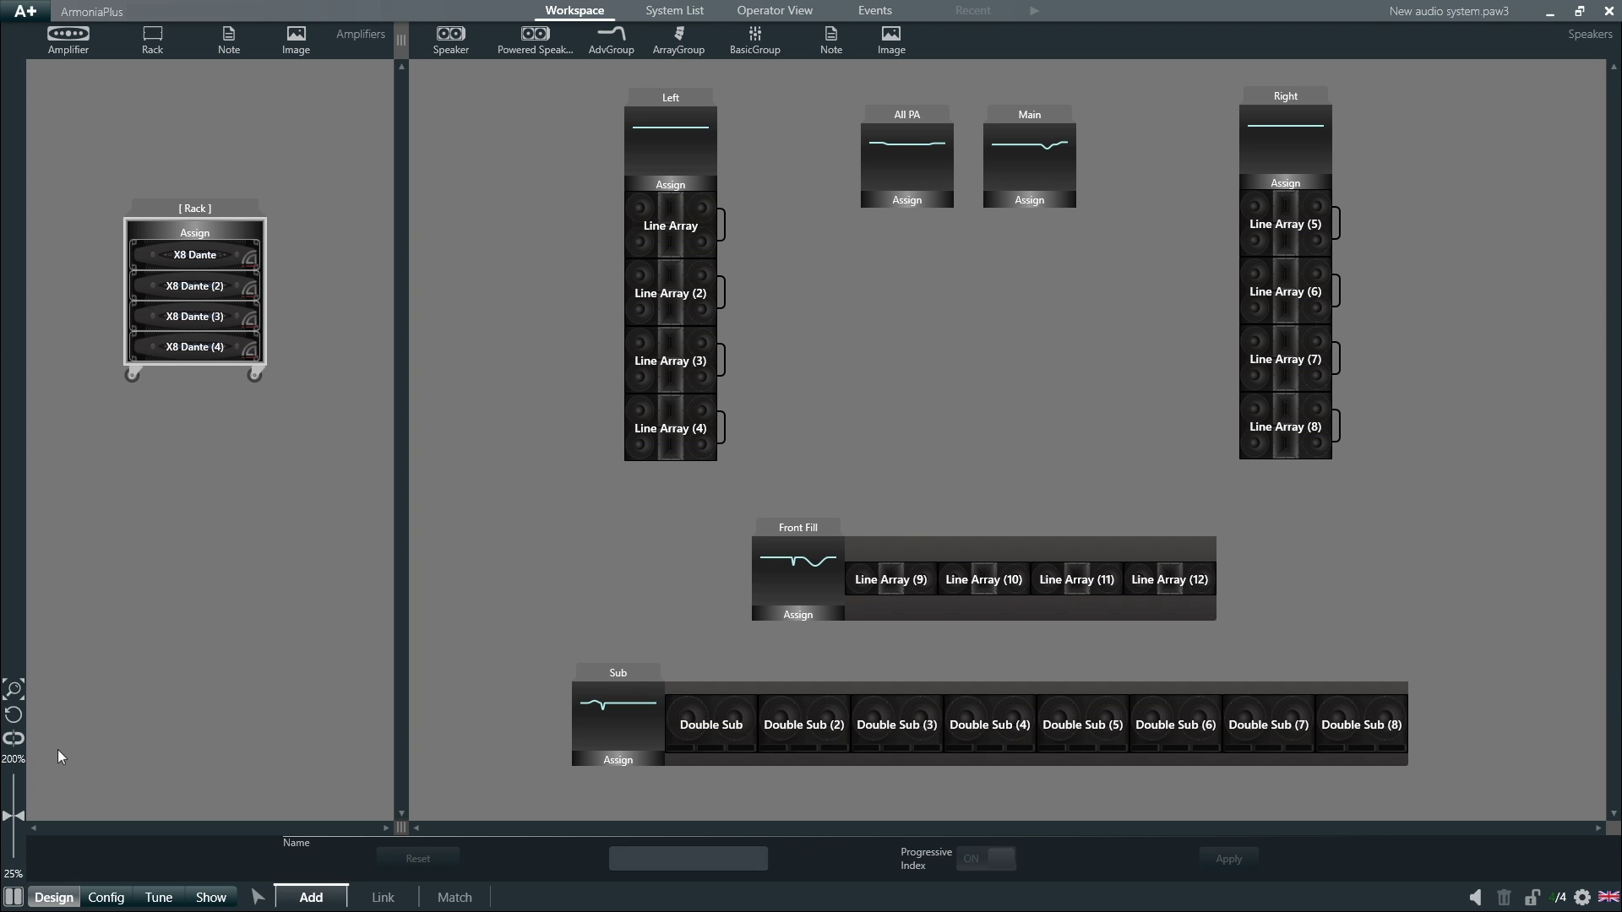
# - Cycle through Design, Config, Tune and Show modes, then return to Design
pyautogui.press('q')
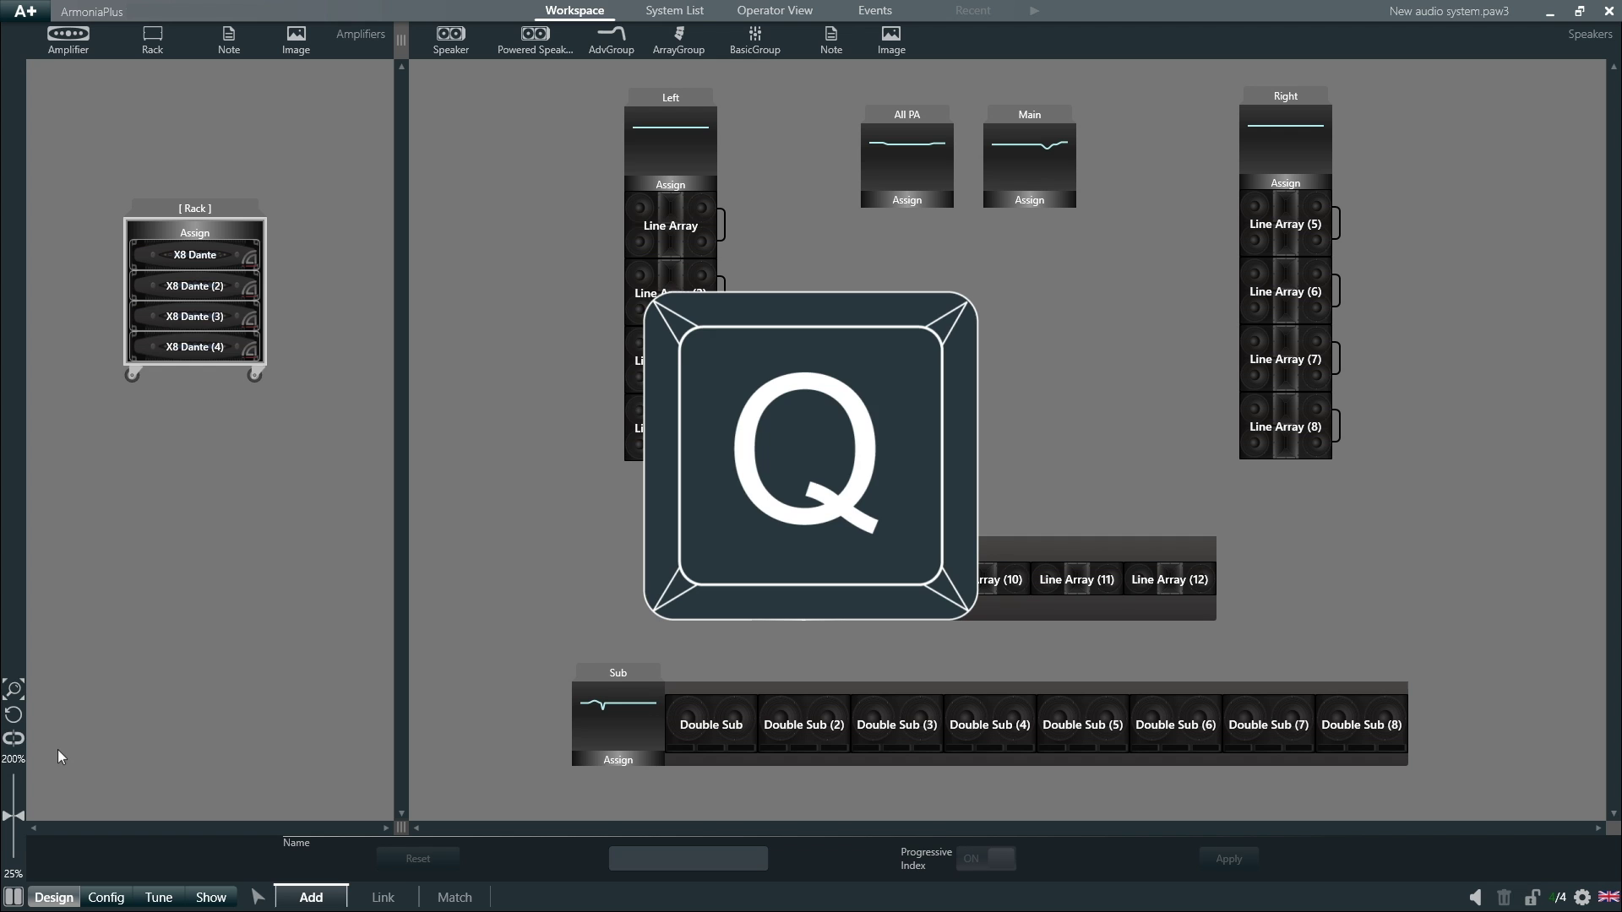
pyautogui.press('w')
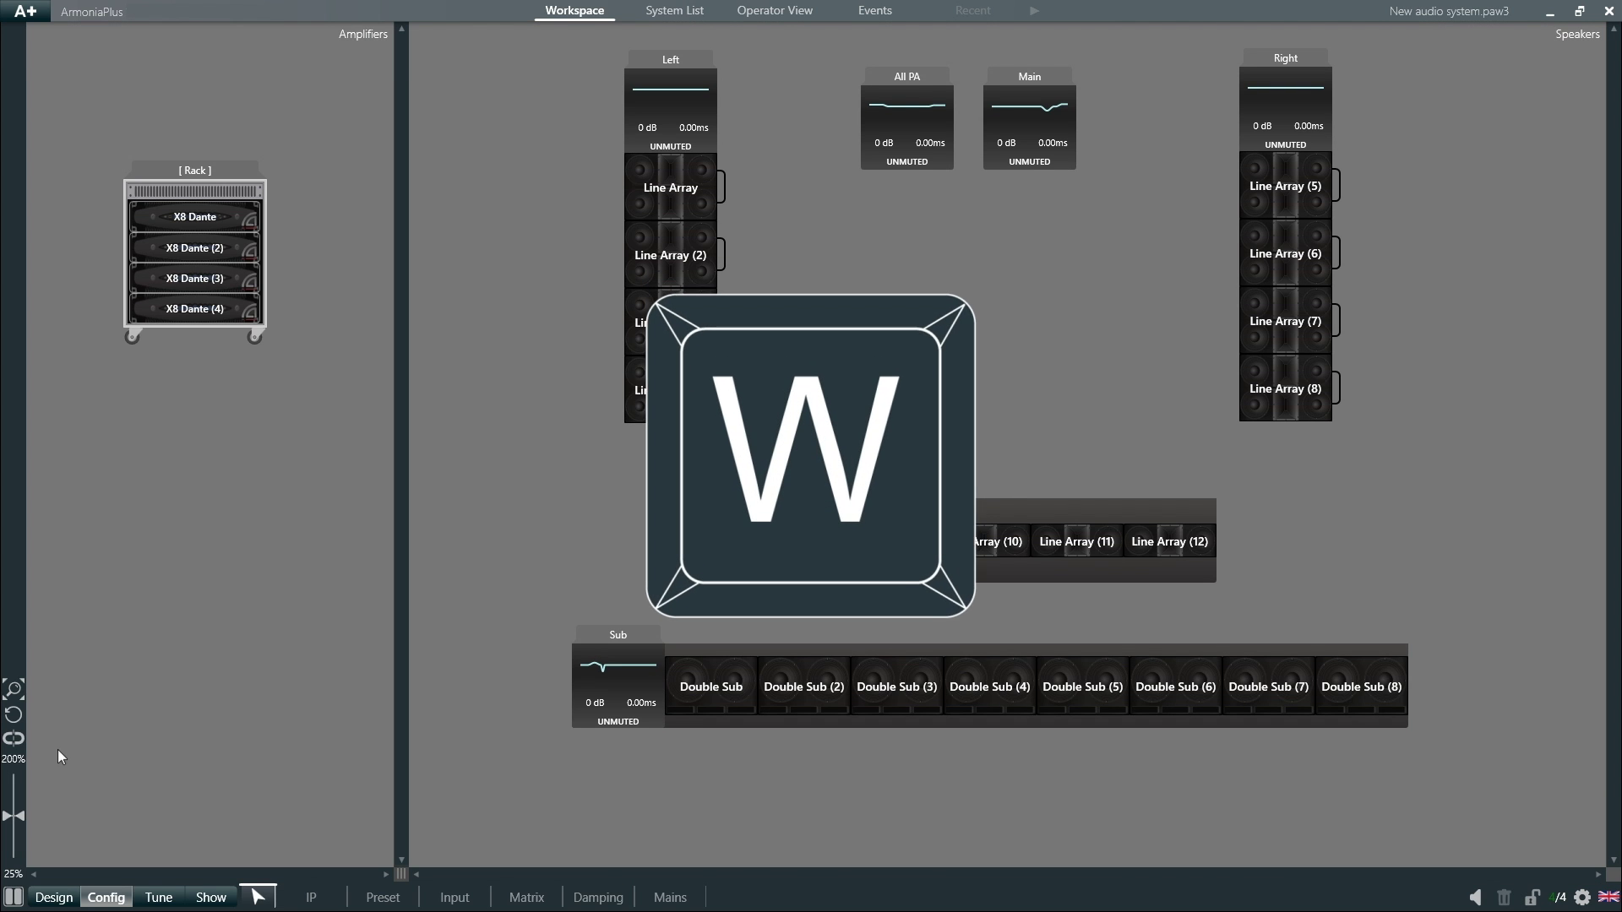
pyautogui.press('e')
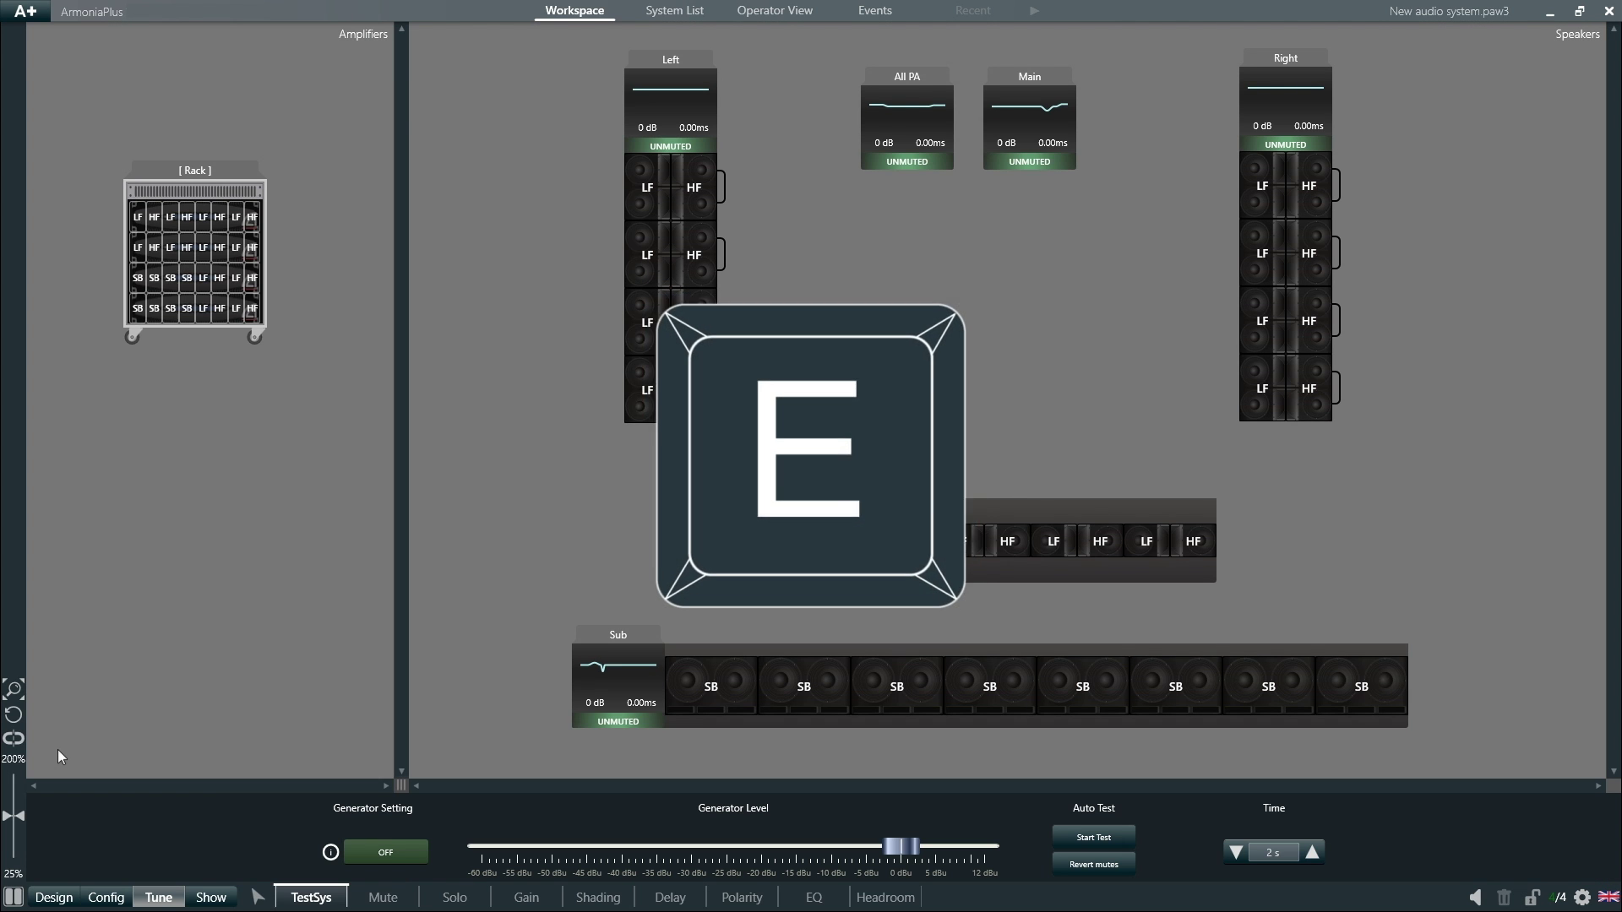
pyautogui.press('r')
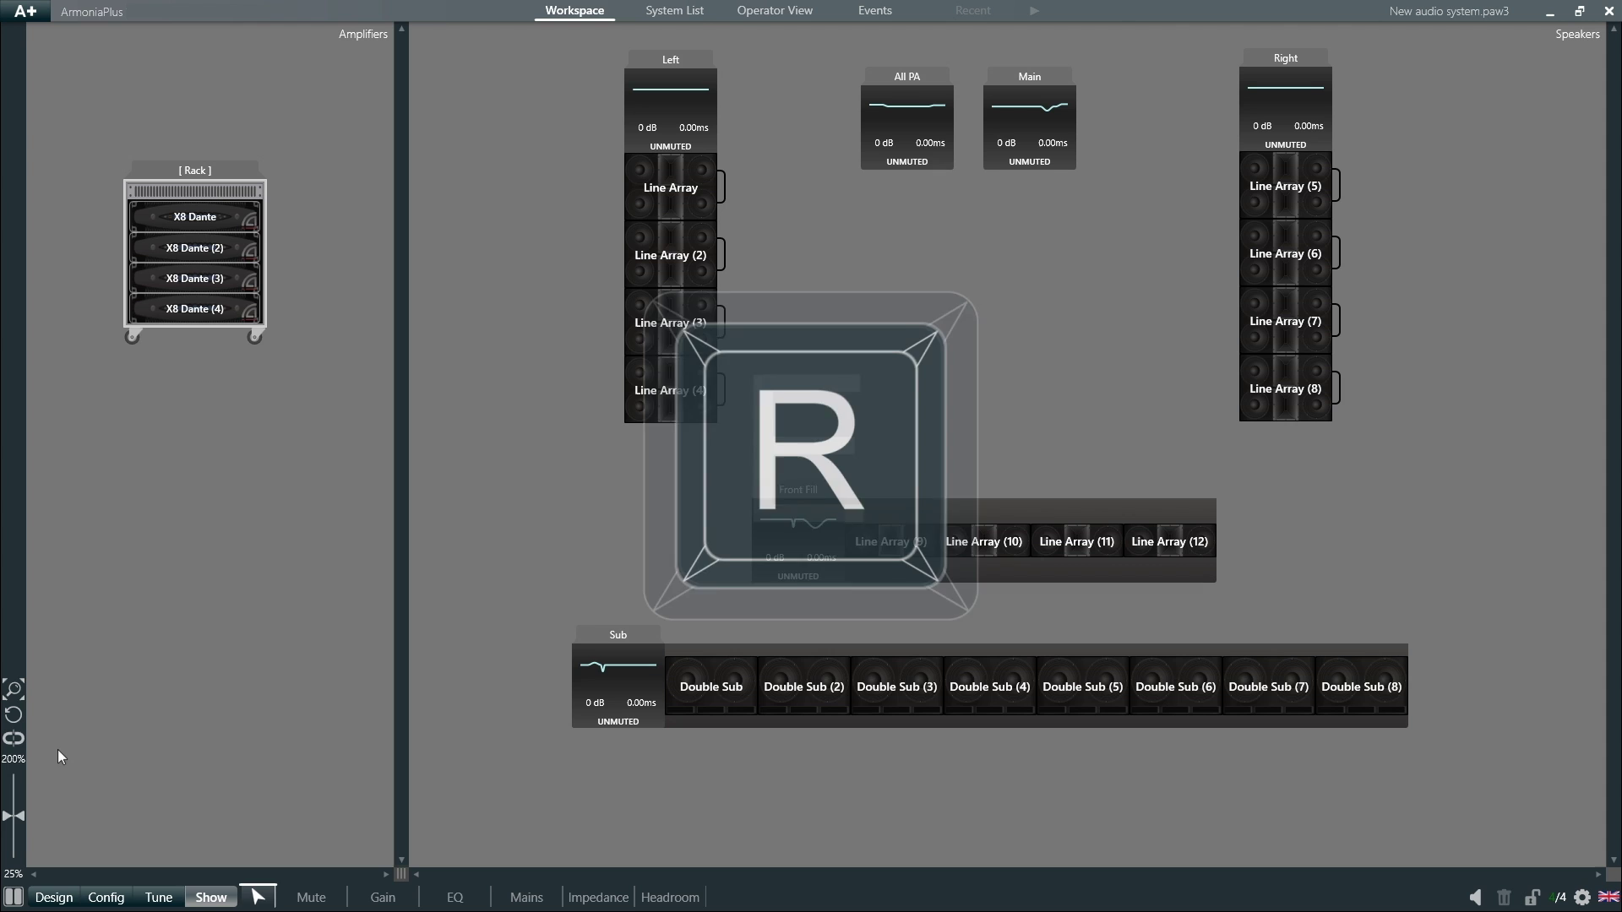
pyautogui.press('q')
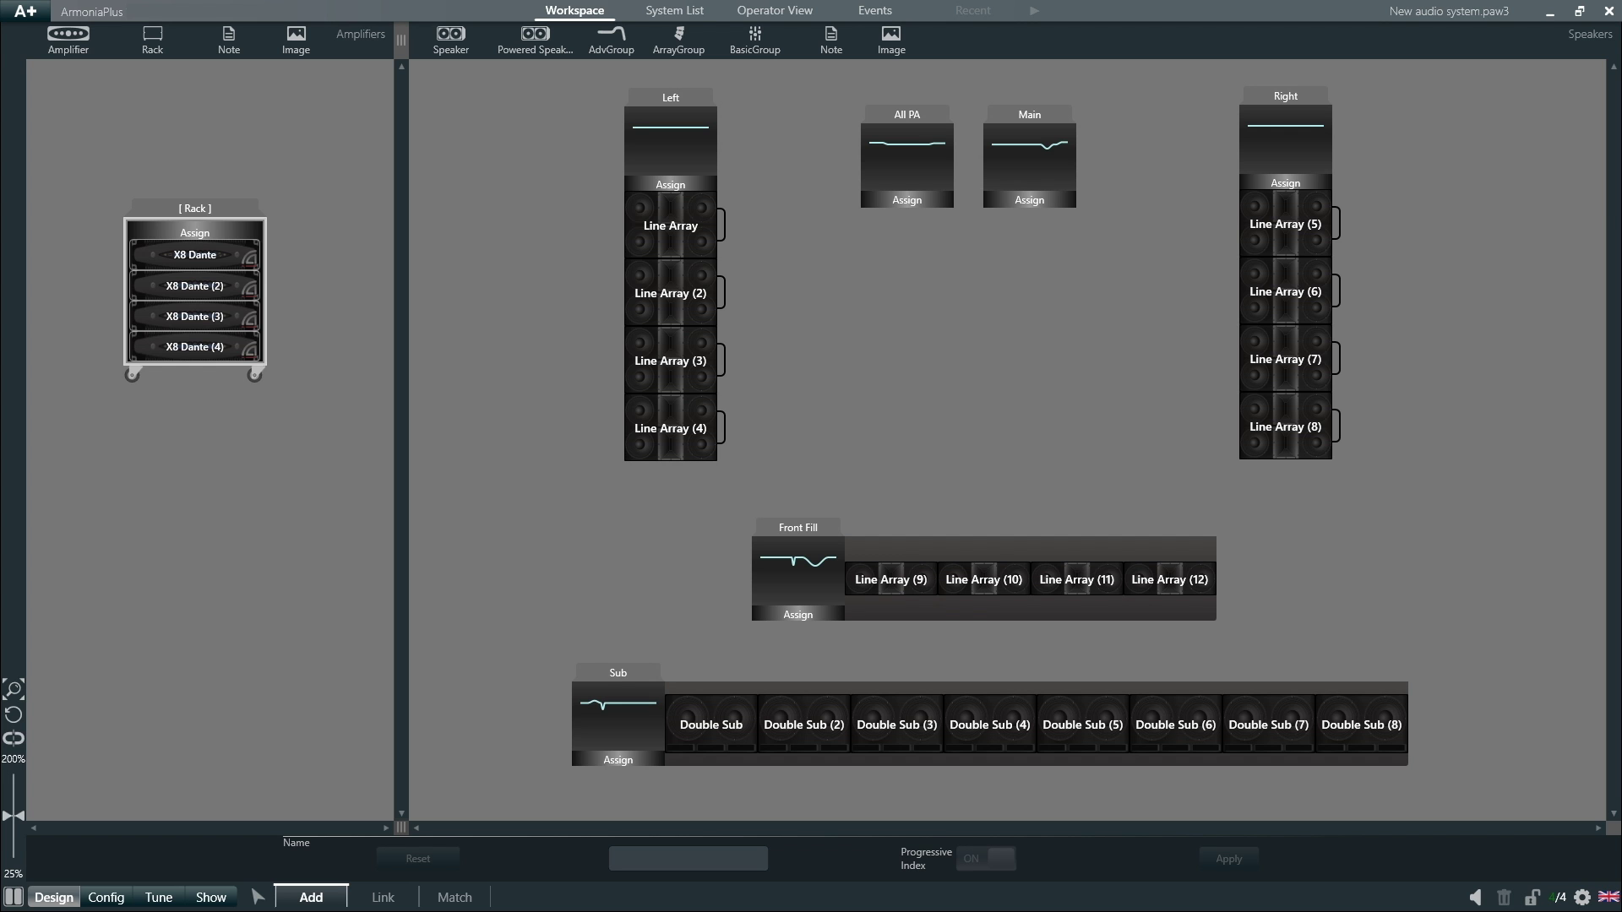
# - Step through the Add, Link and Match design steps, finishing in Show mode
pyautogui.press('1')
pyautogui.press('2')
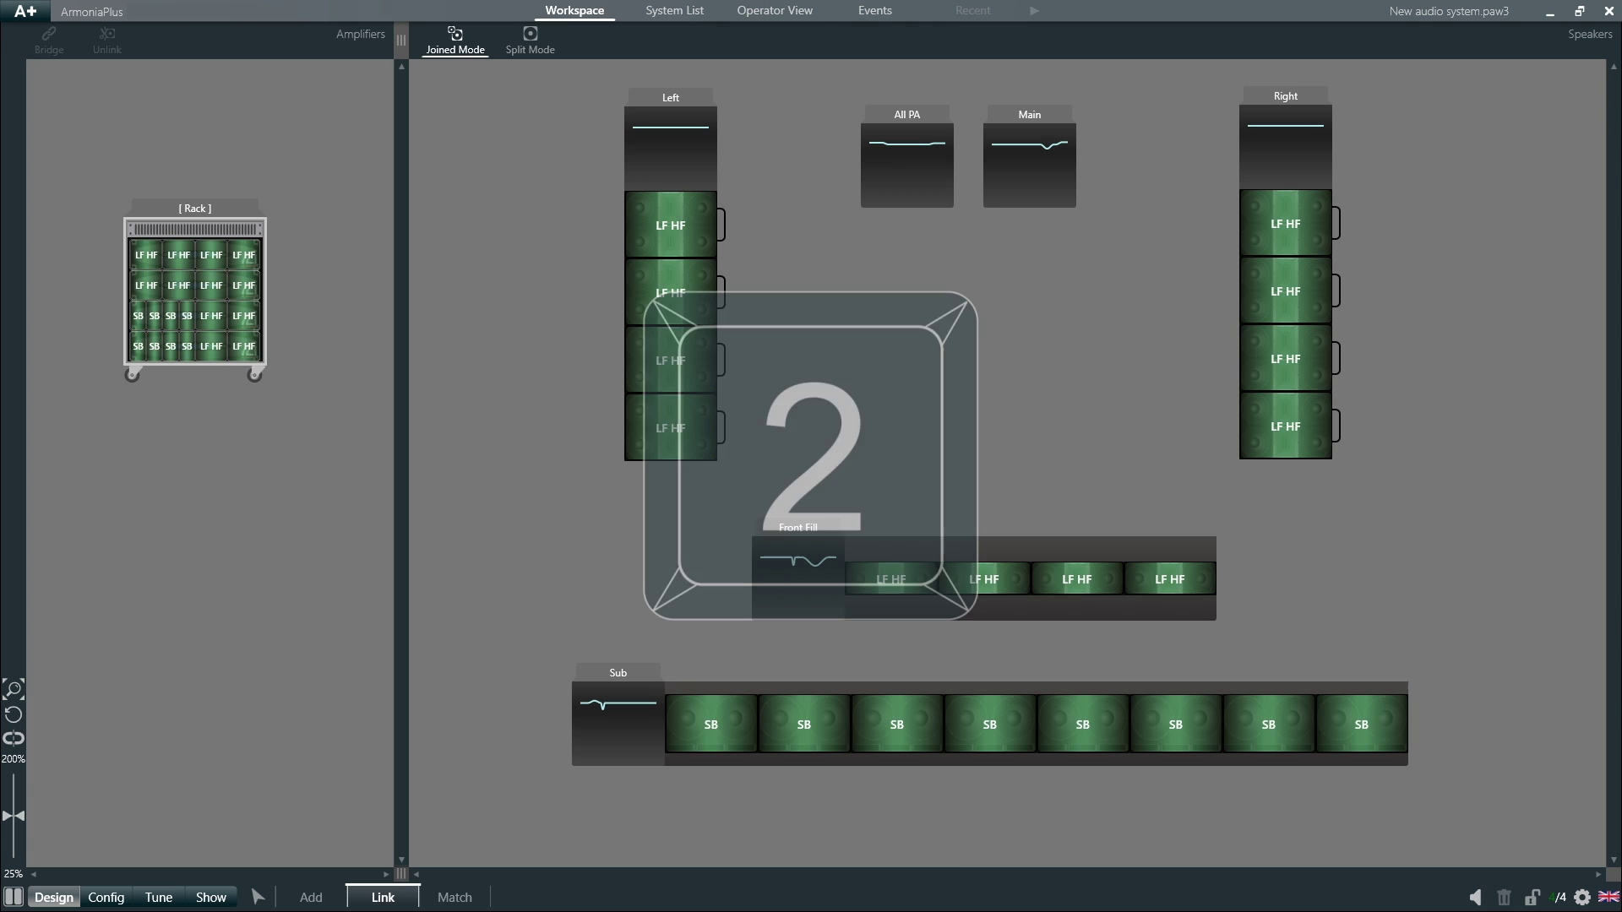
pyautogui.press('3')
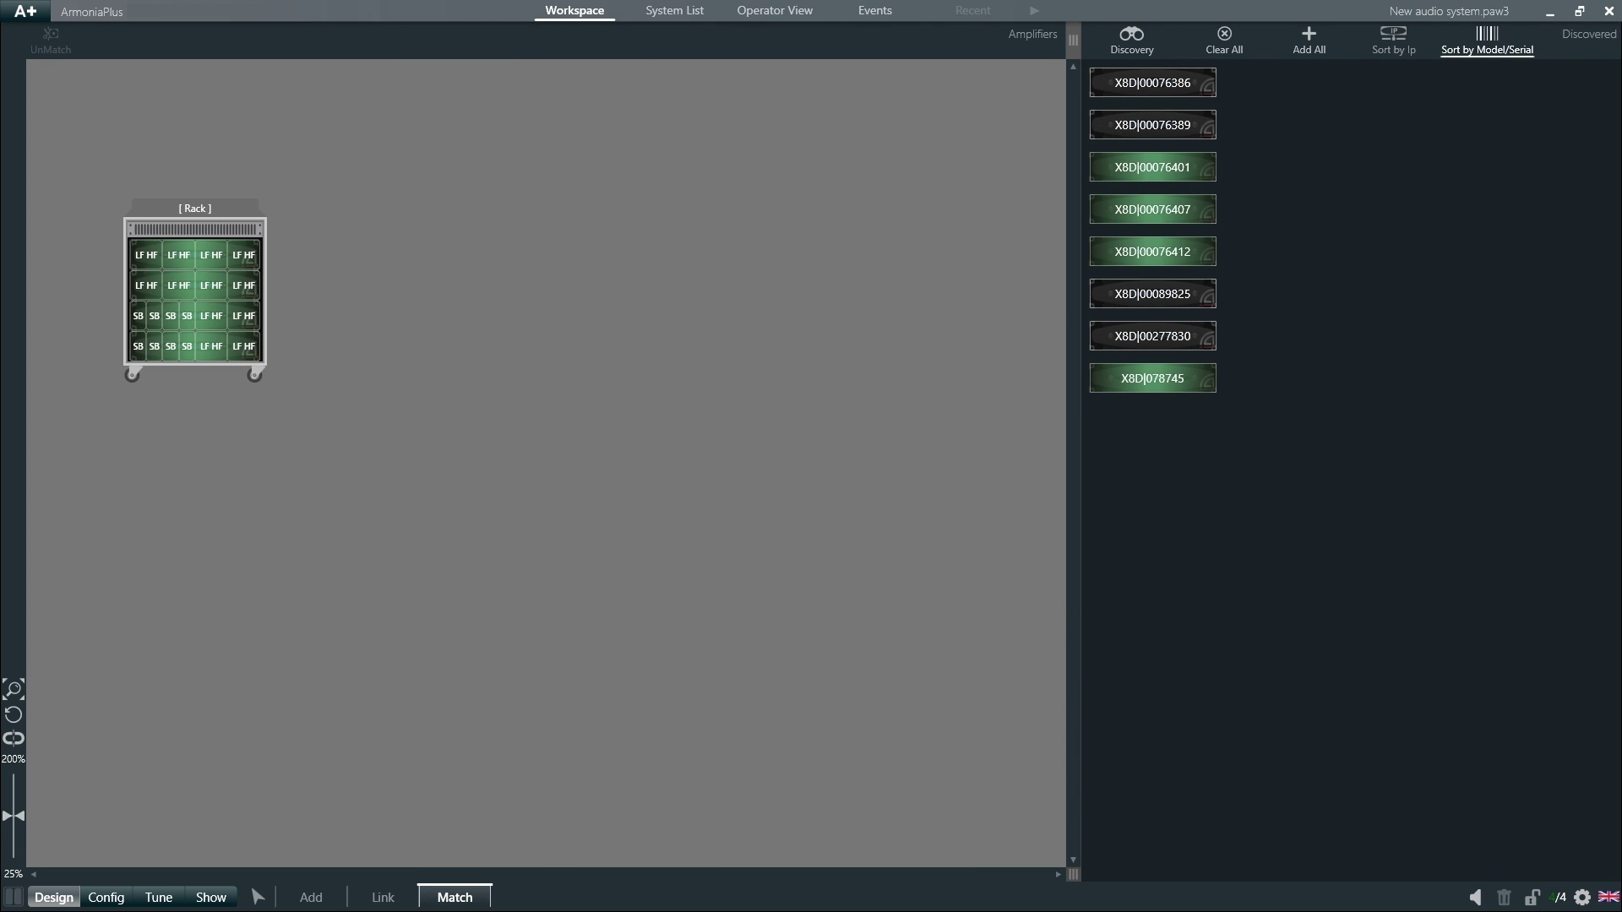
pyautogui.press('q')
pyautogui.press('Tab')
pyautogui.press('1')
pyautogui.press('2')
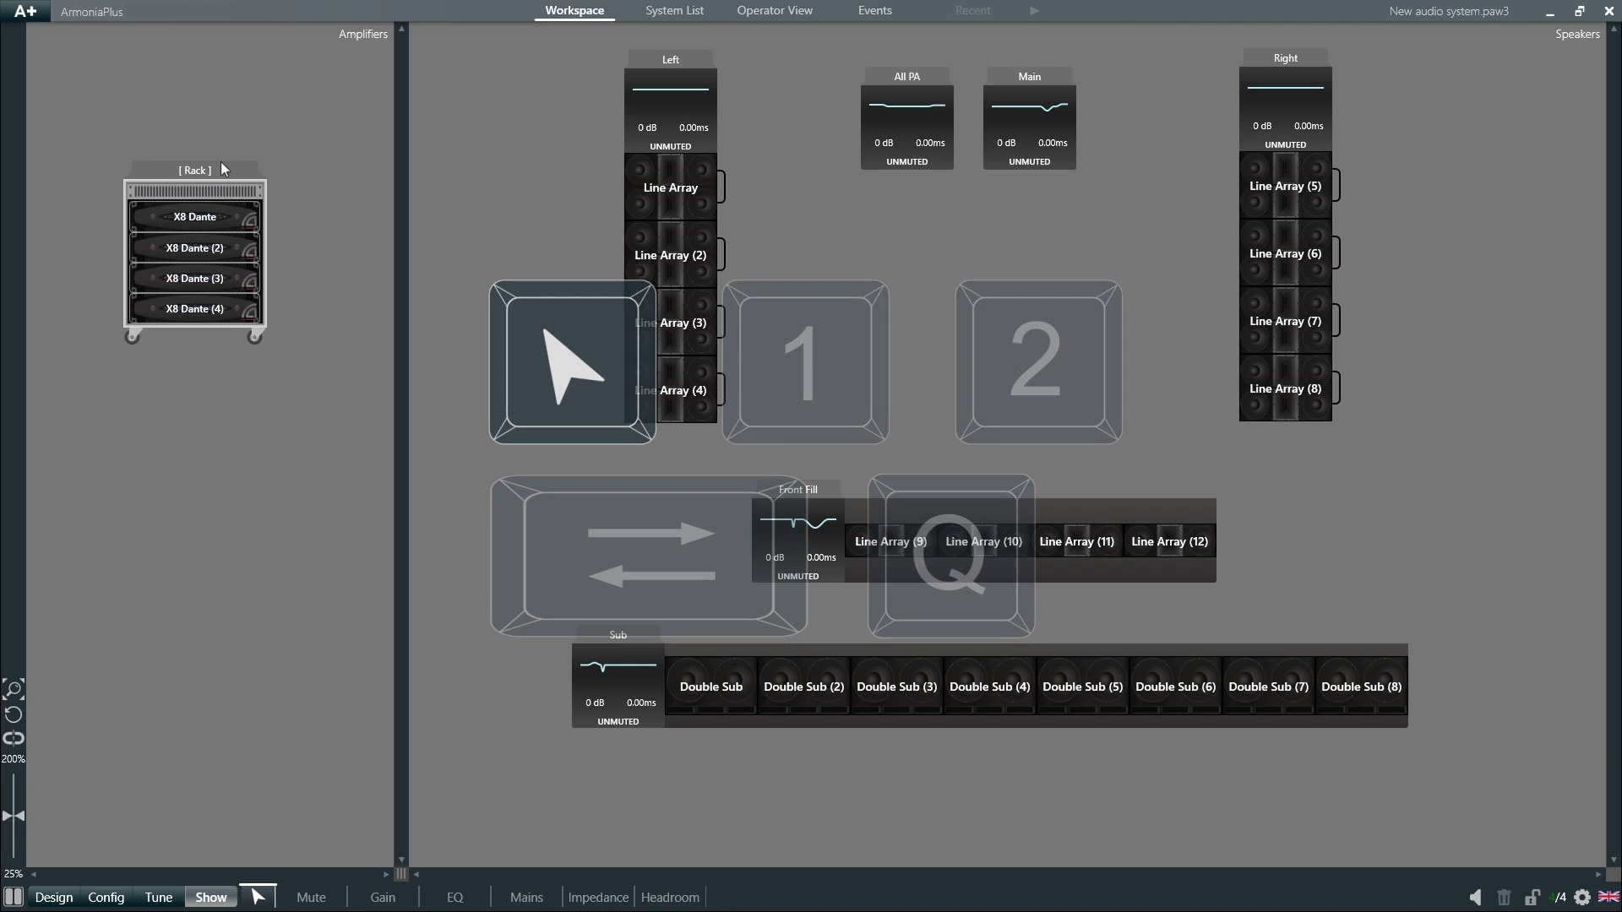
# - Open the first X8 Dante amplifier's DSP page, then return to the Workspace
pyautogui.click(206, 214)
pyautogui.doubleClick(205, 211)
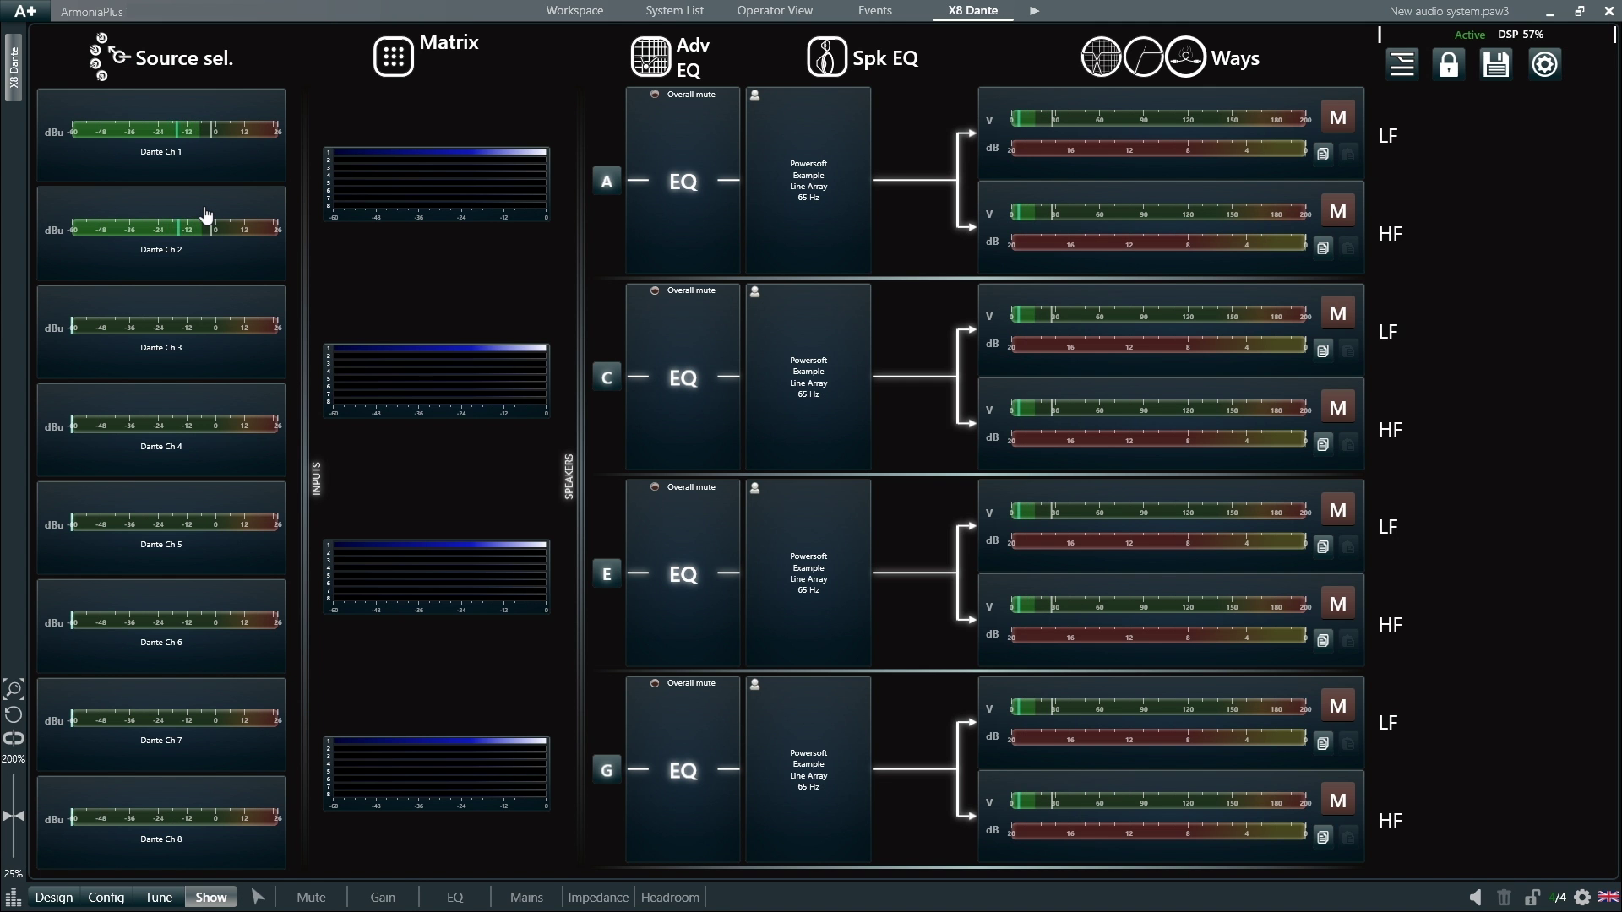
pyautogui.click(561, 17)
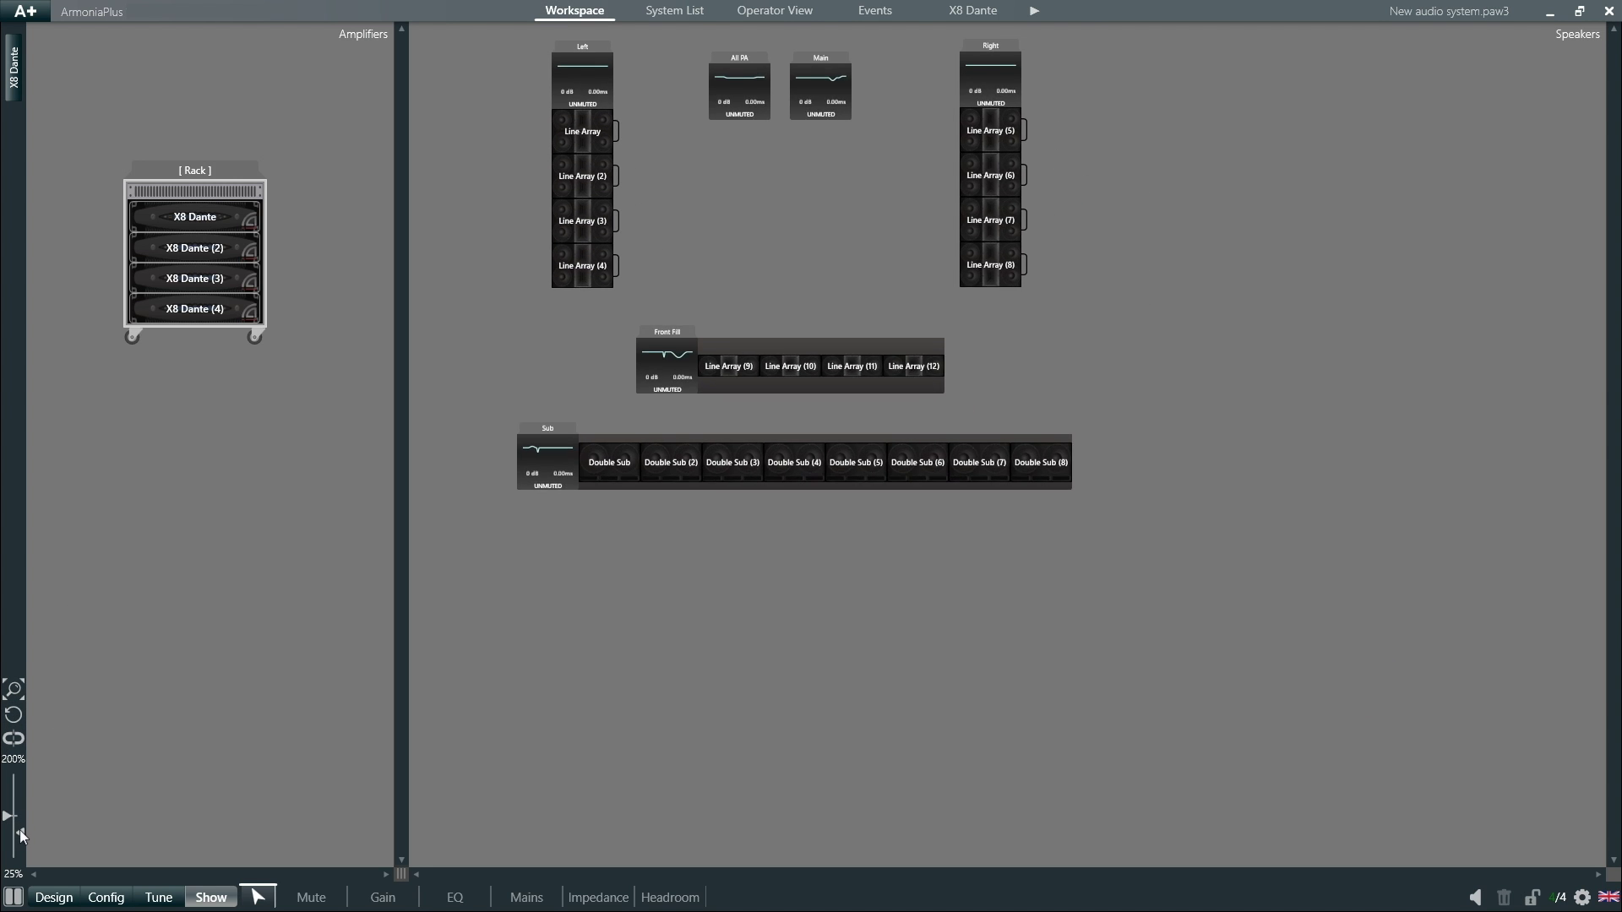
pyautogui.moveTo(19, 818)
pyautogui.mouseDown()
pyautogui.moveTo(9, 807)
pyautogui.moveTo(26, 825)
pyautogui.mouseUp()
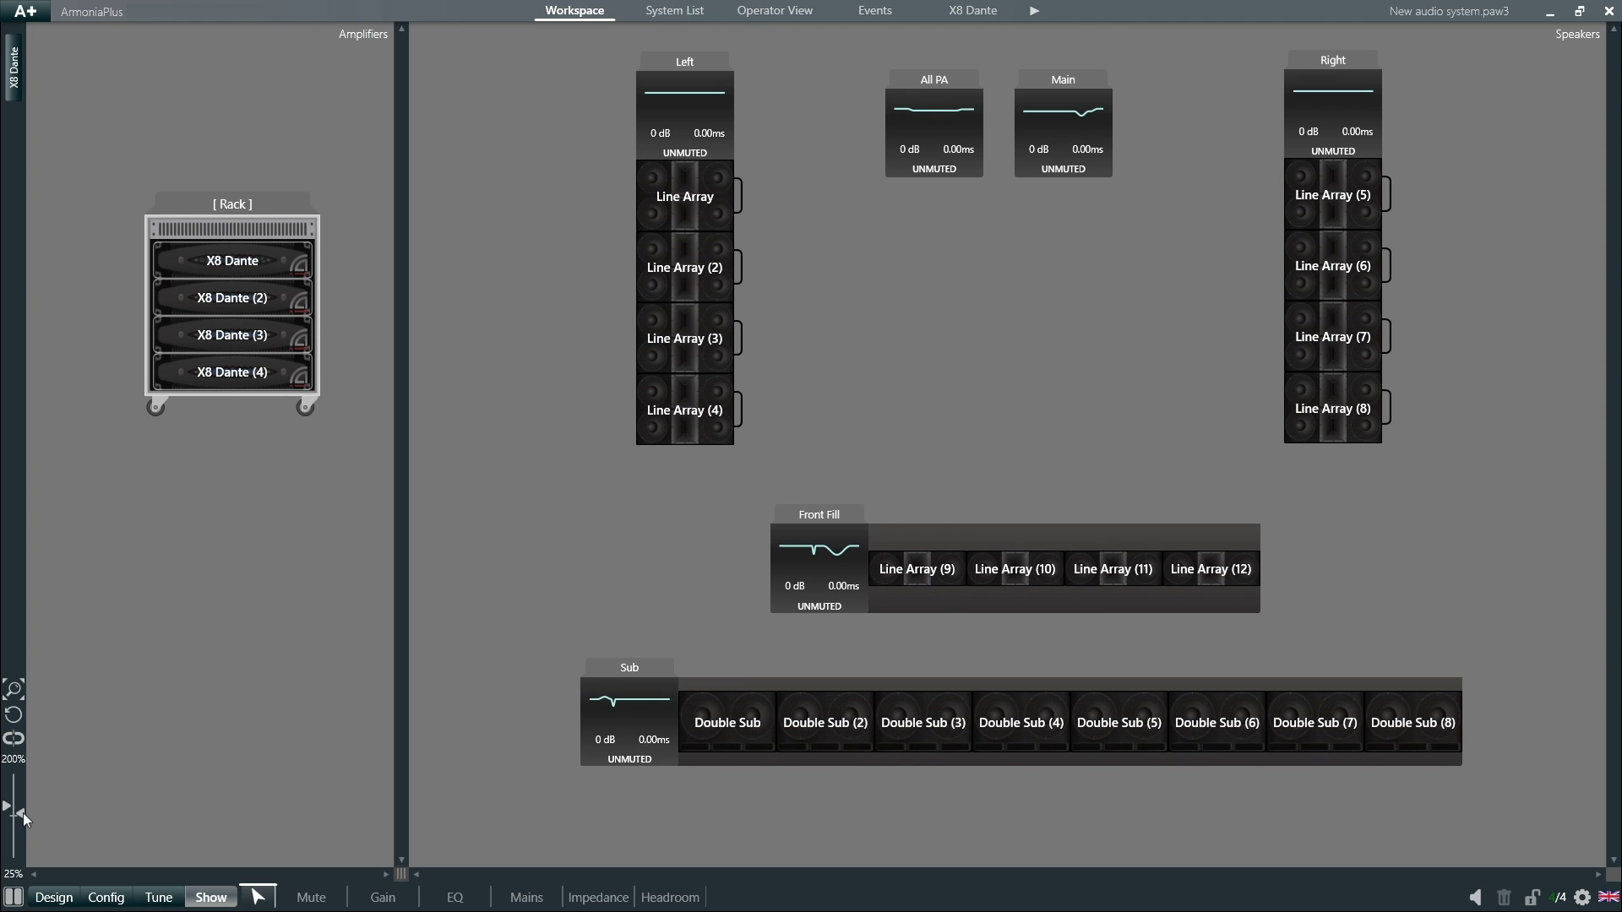
pyautogui.click(13, 739)
pyautogui.moveTo(21, 818); pyautogui.dragTo(22, 815)
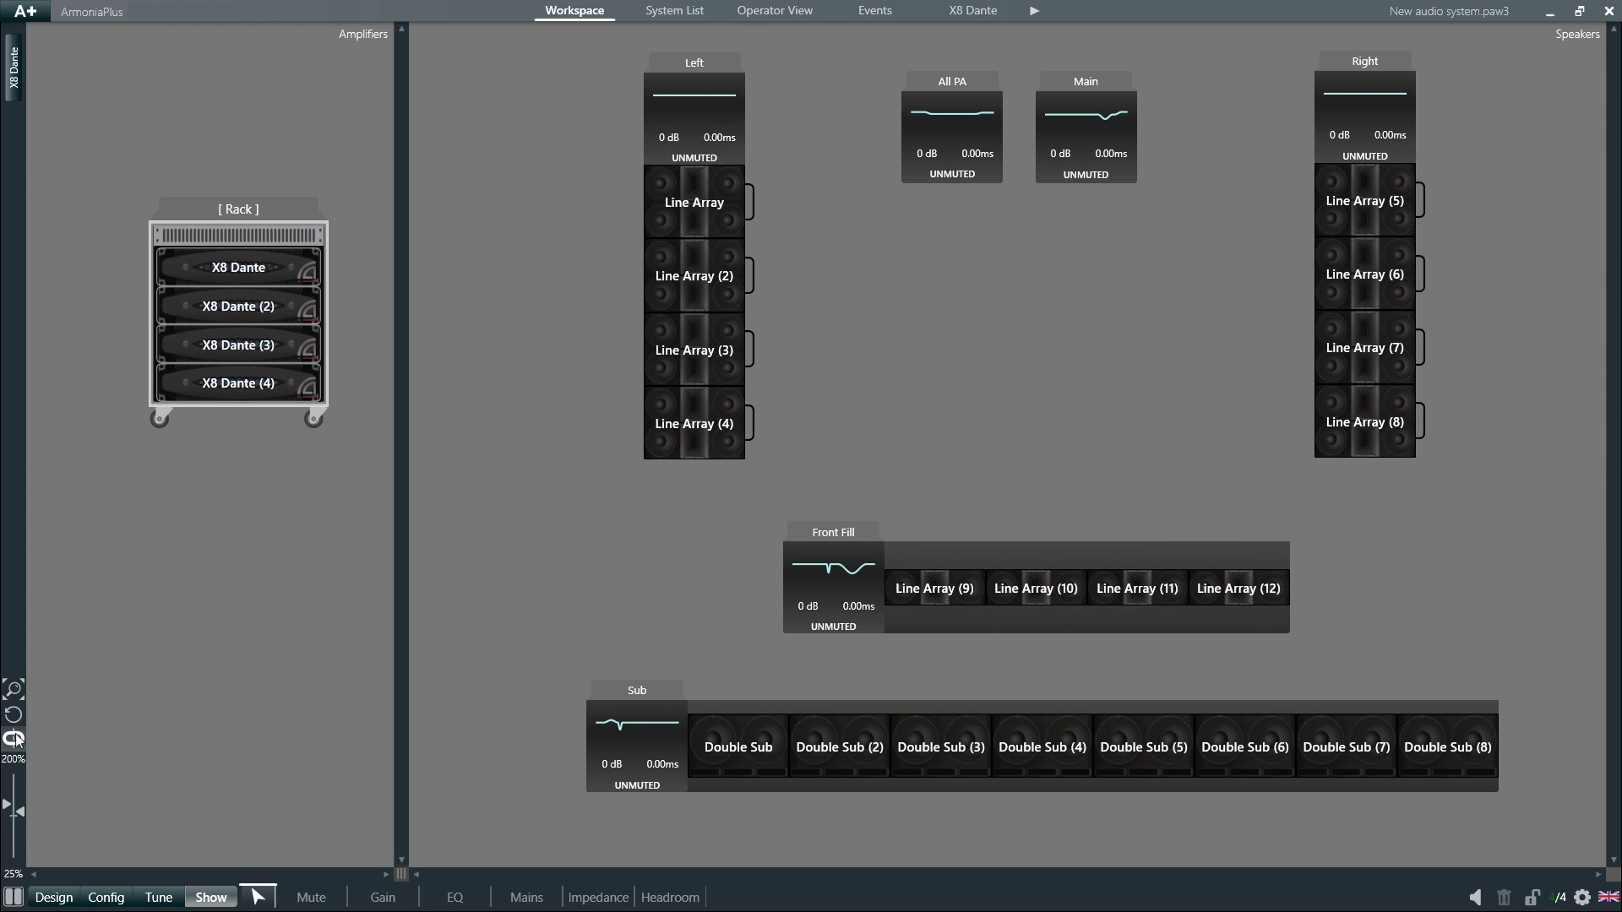
pyautogui.click(13, 737)
pyautogui.click(14, 715)
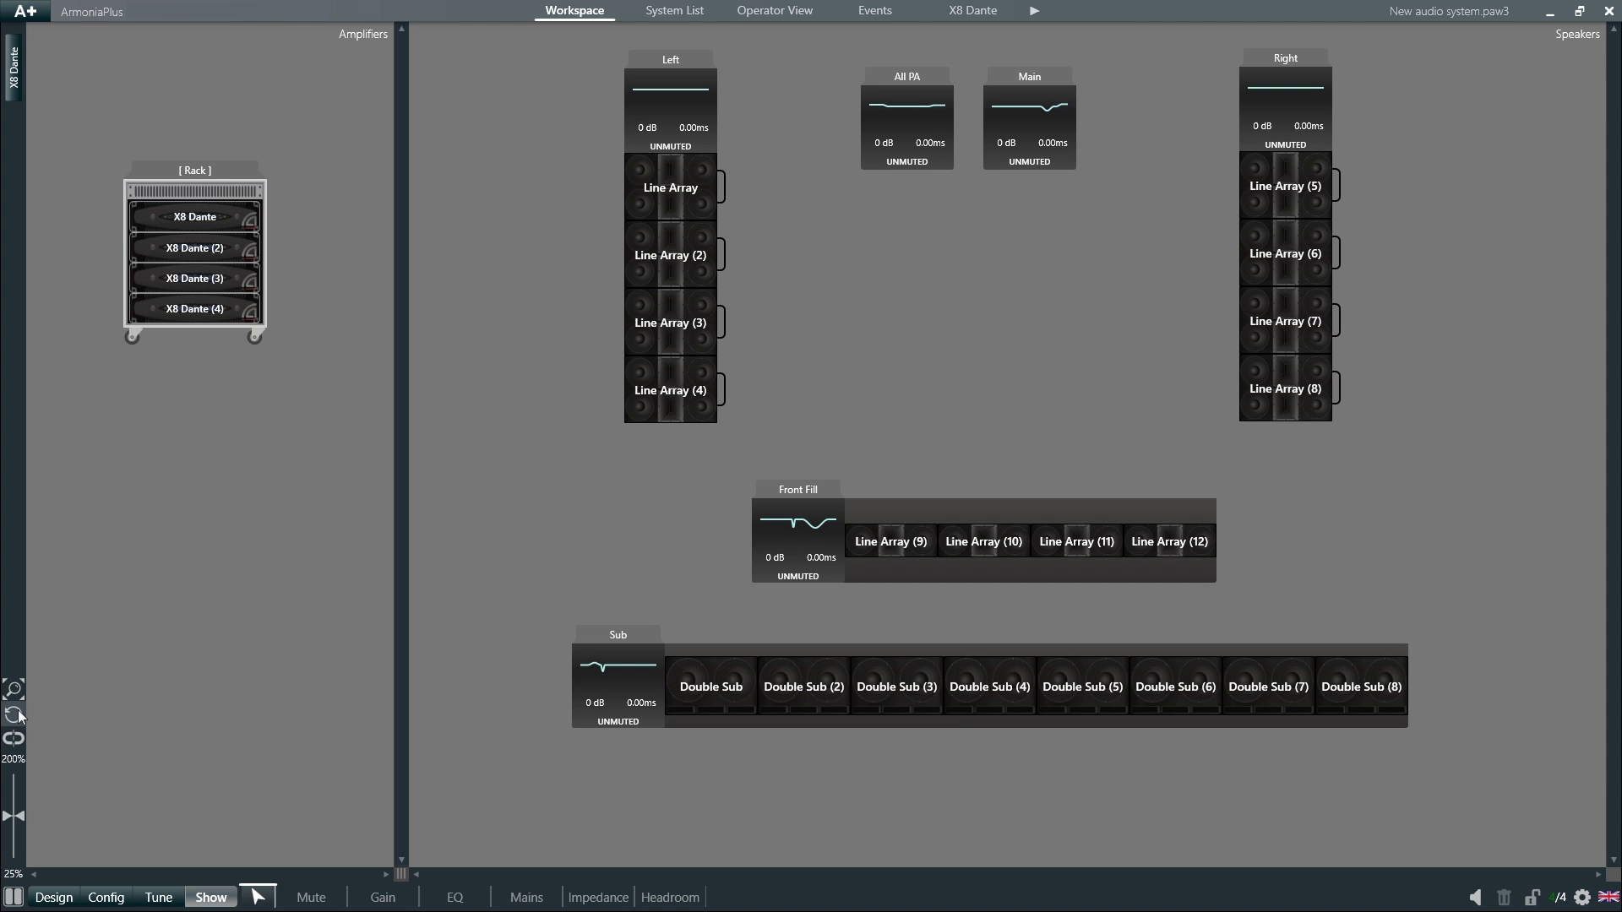
pyautogui.click(14, 897)
pyautogui.click(13, 899)
pyautogui.click(13, 899)
# - Review the four X8 Dante units in Devices and the operator view, ending on Events
pyautogui.click(666, 14)
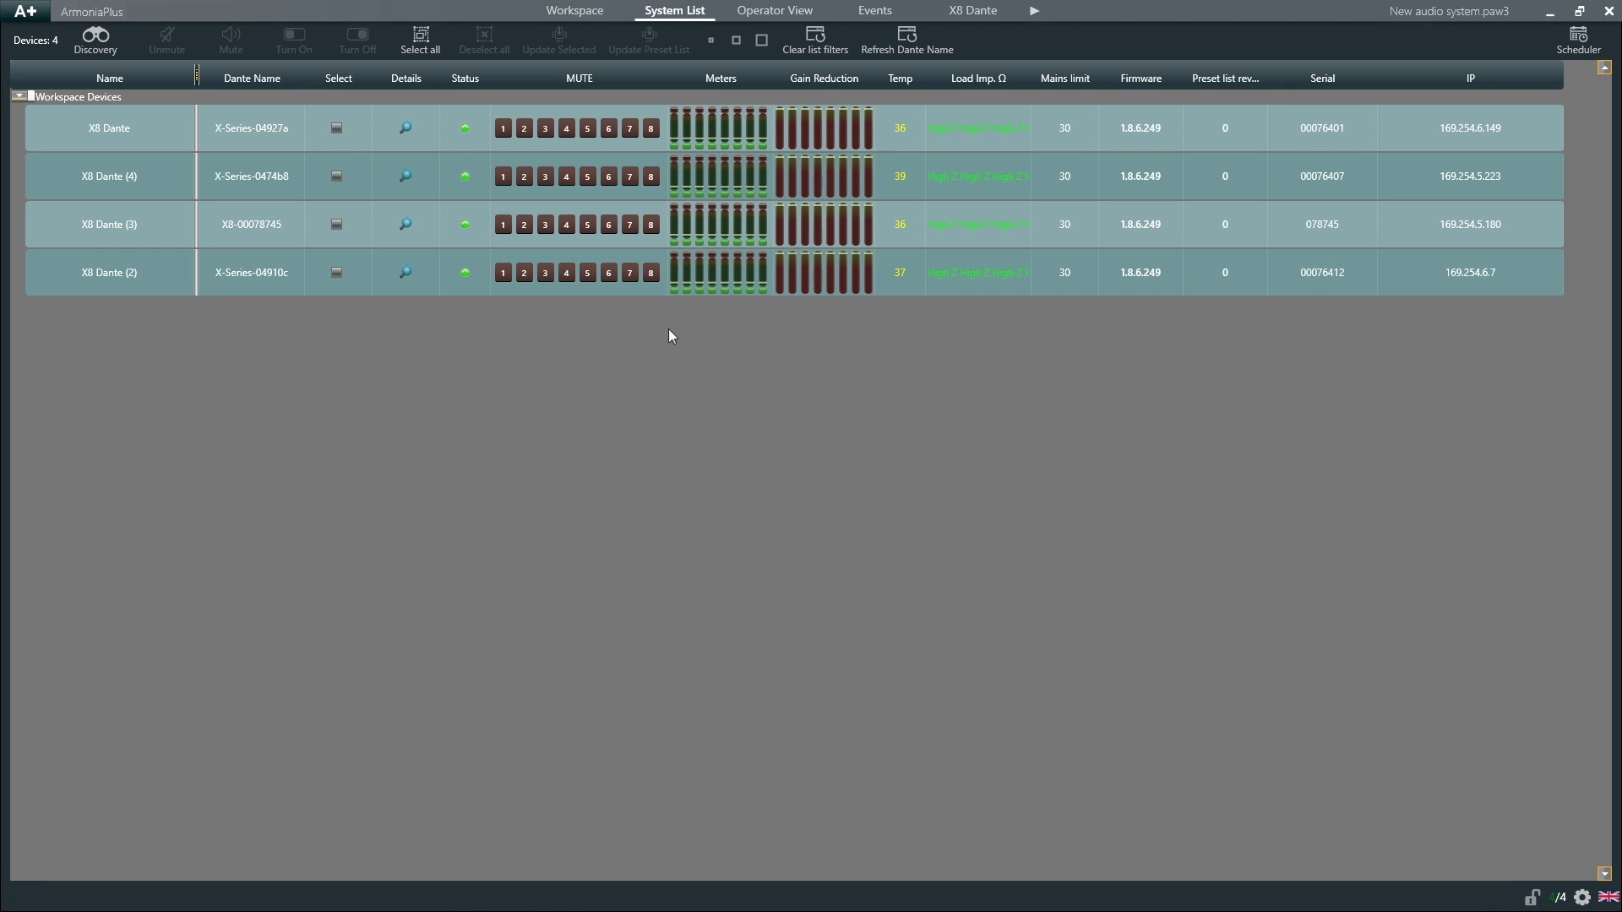
pyautogui.click(336, 127)
pyautogui.click(336, 175)
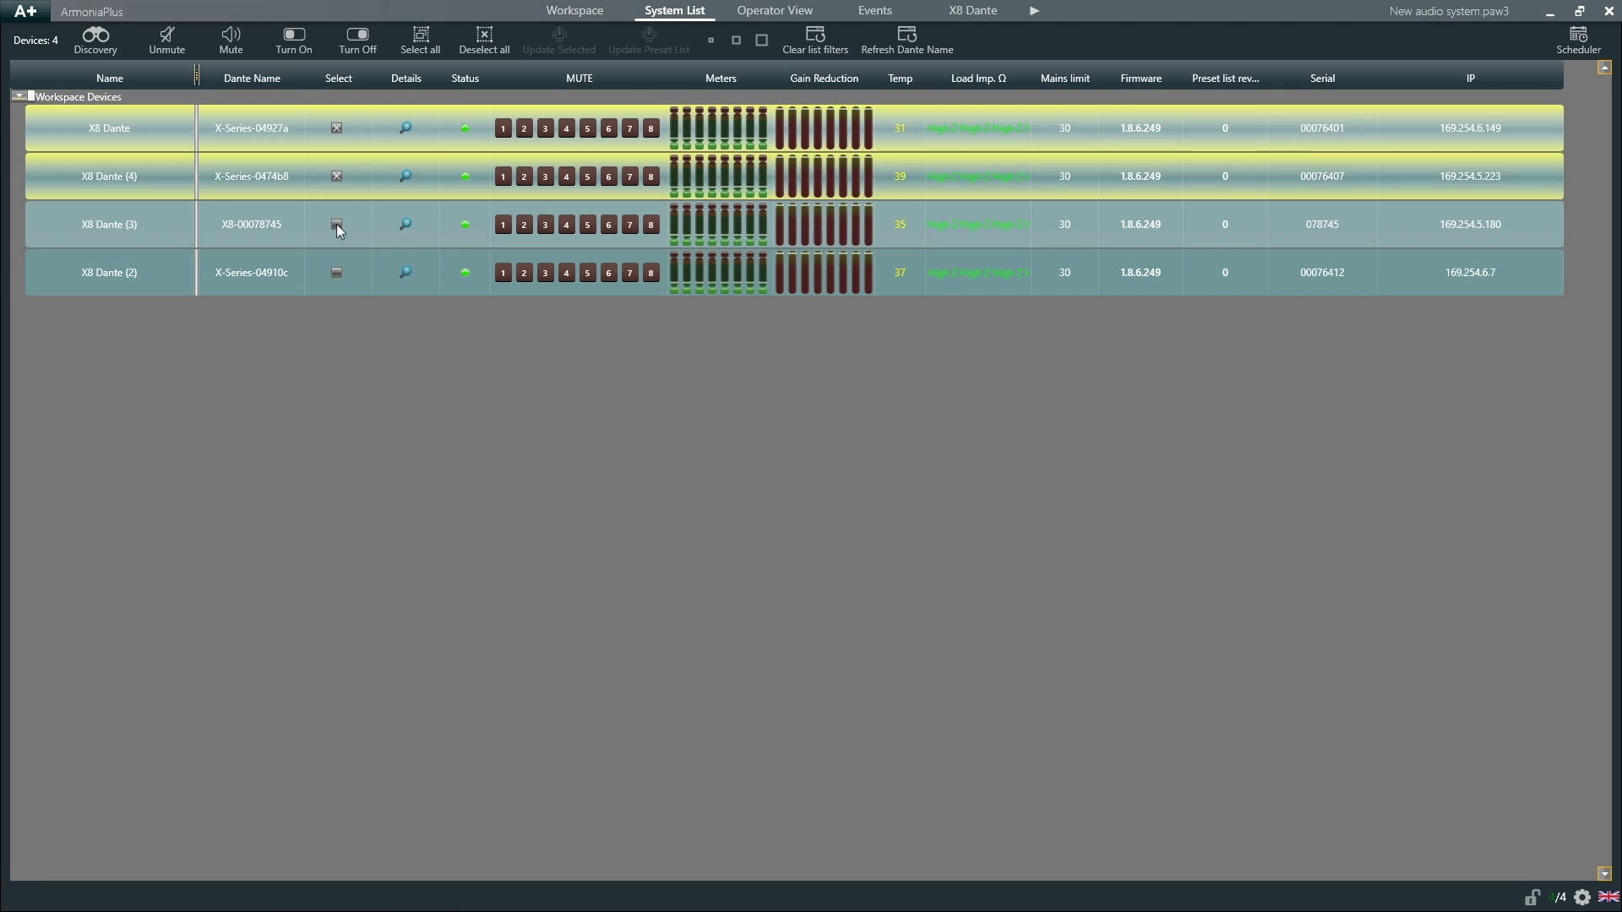
pyautogui.click(336, 224)
pyautogui.click(337, 272)
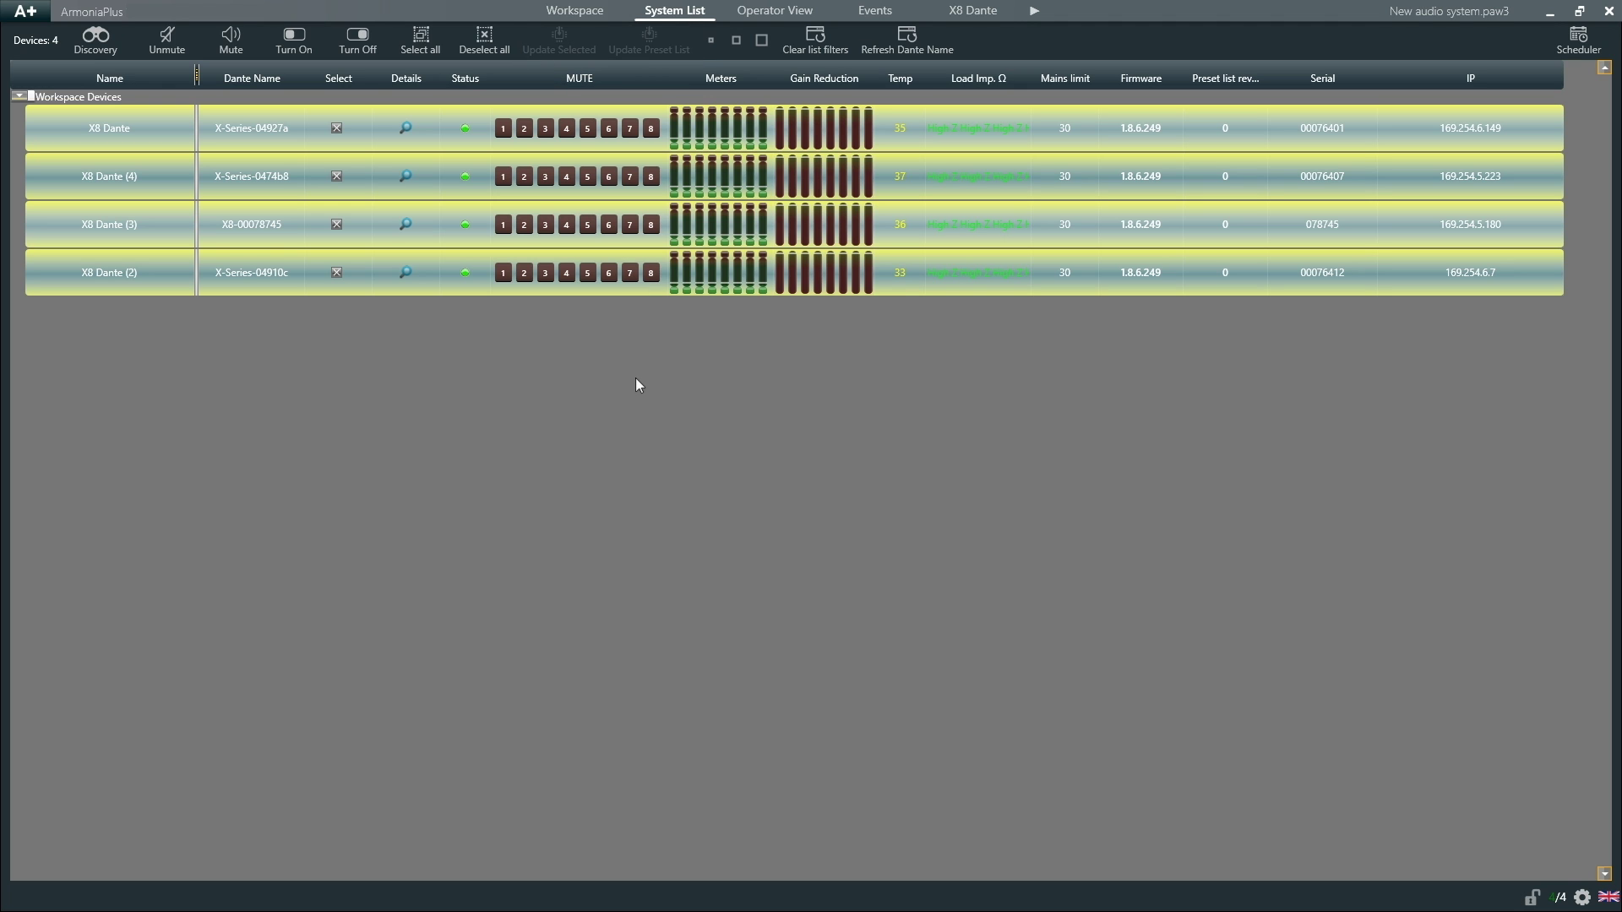
pyautogui.click(776, 12)
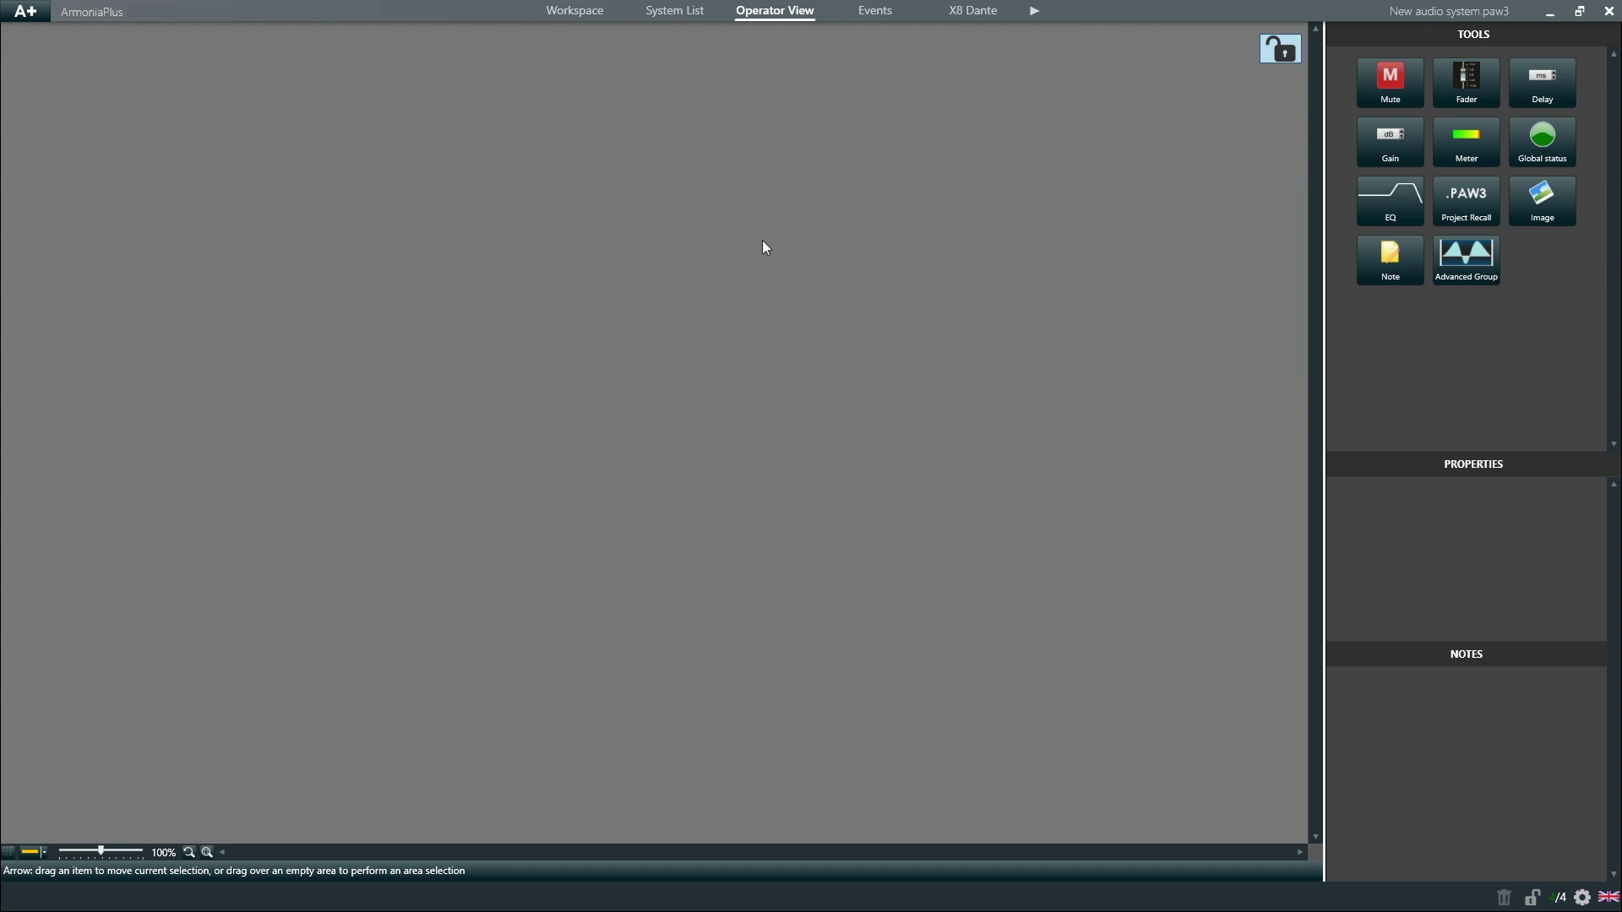
pyautogui.click(873, 13)
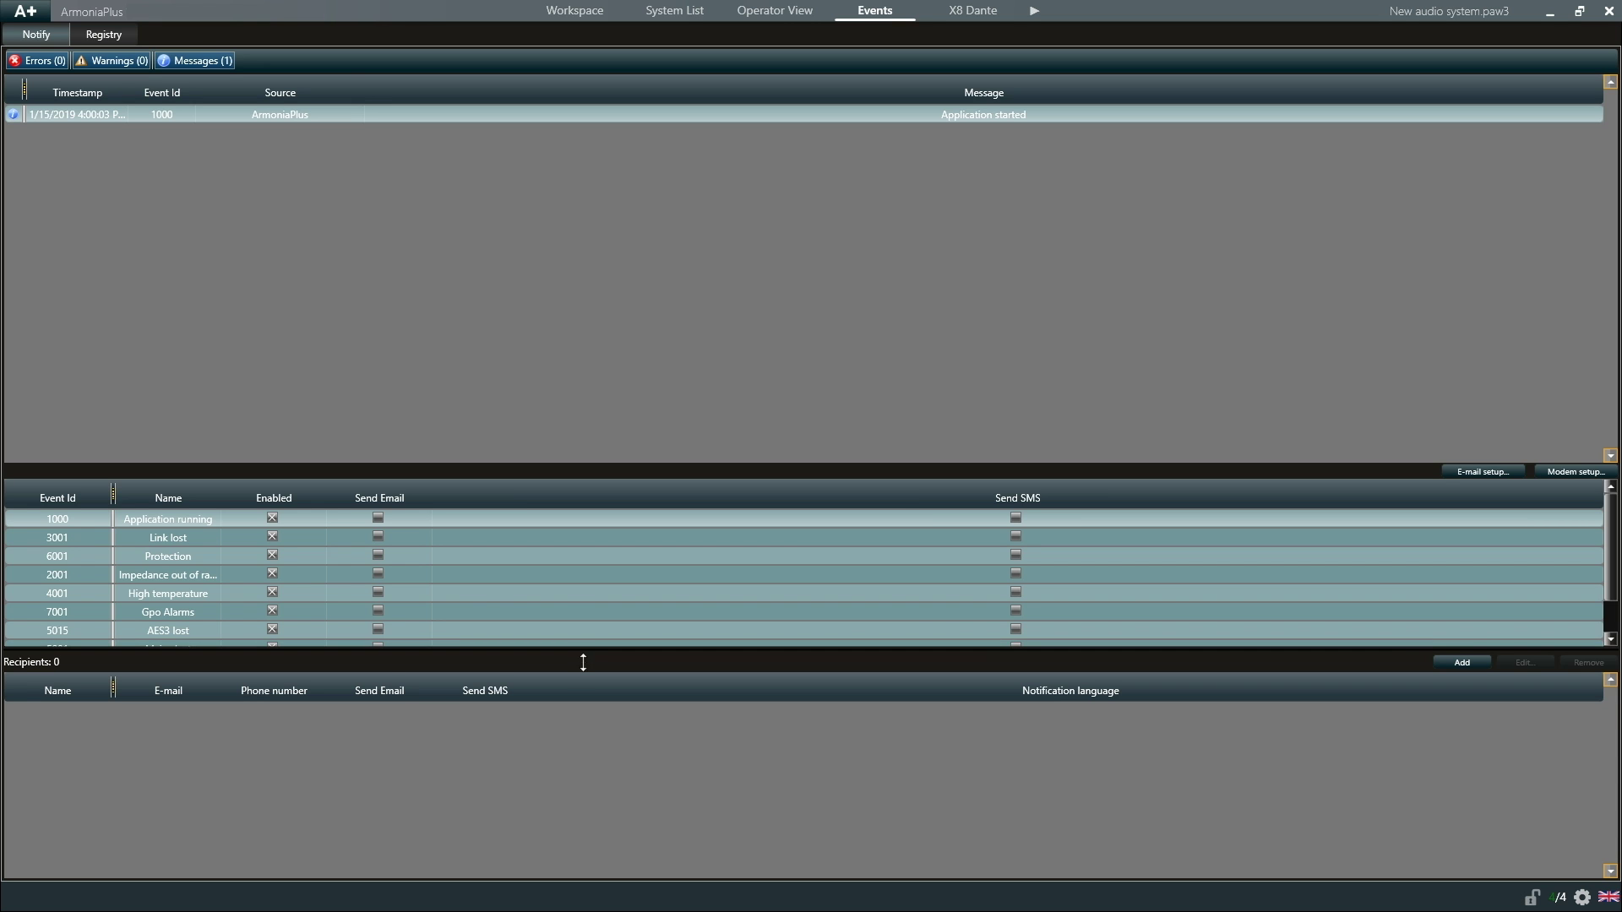
# - Enlarge the event list and toggle Application running notifications off and back on
pyautogui.moveTo(583, 650); pyautogui.dragTo(591, 714)
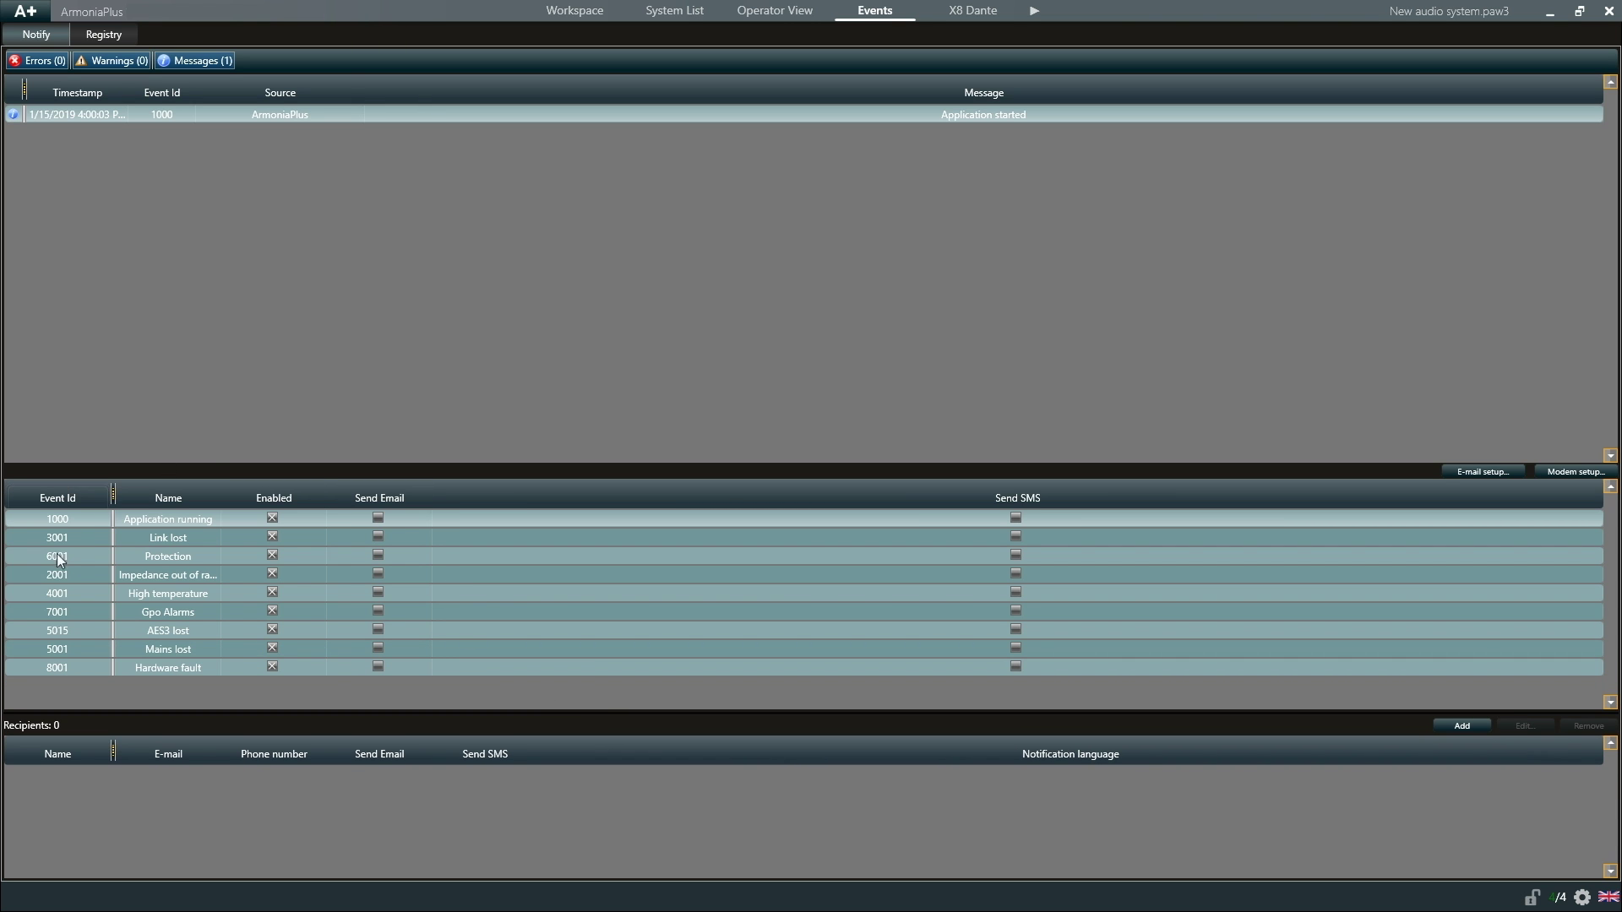
pyautogui.click(272, 519)
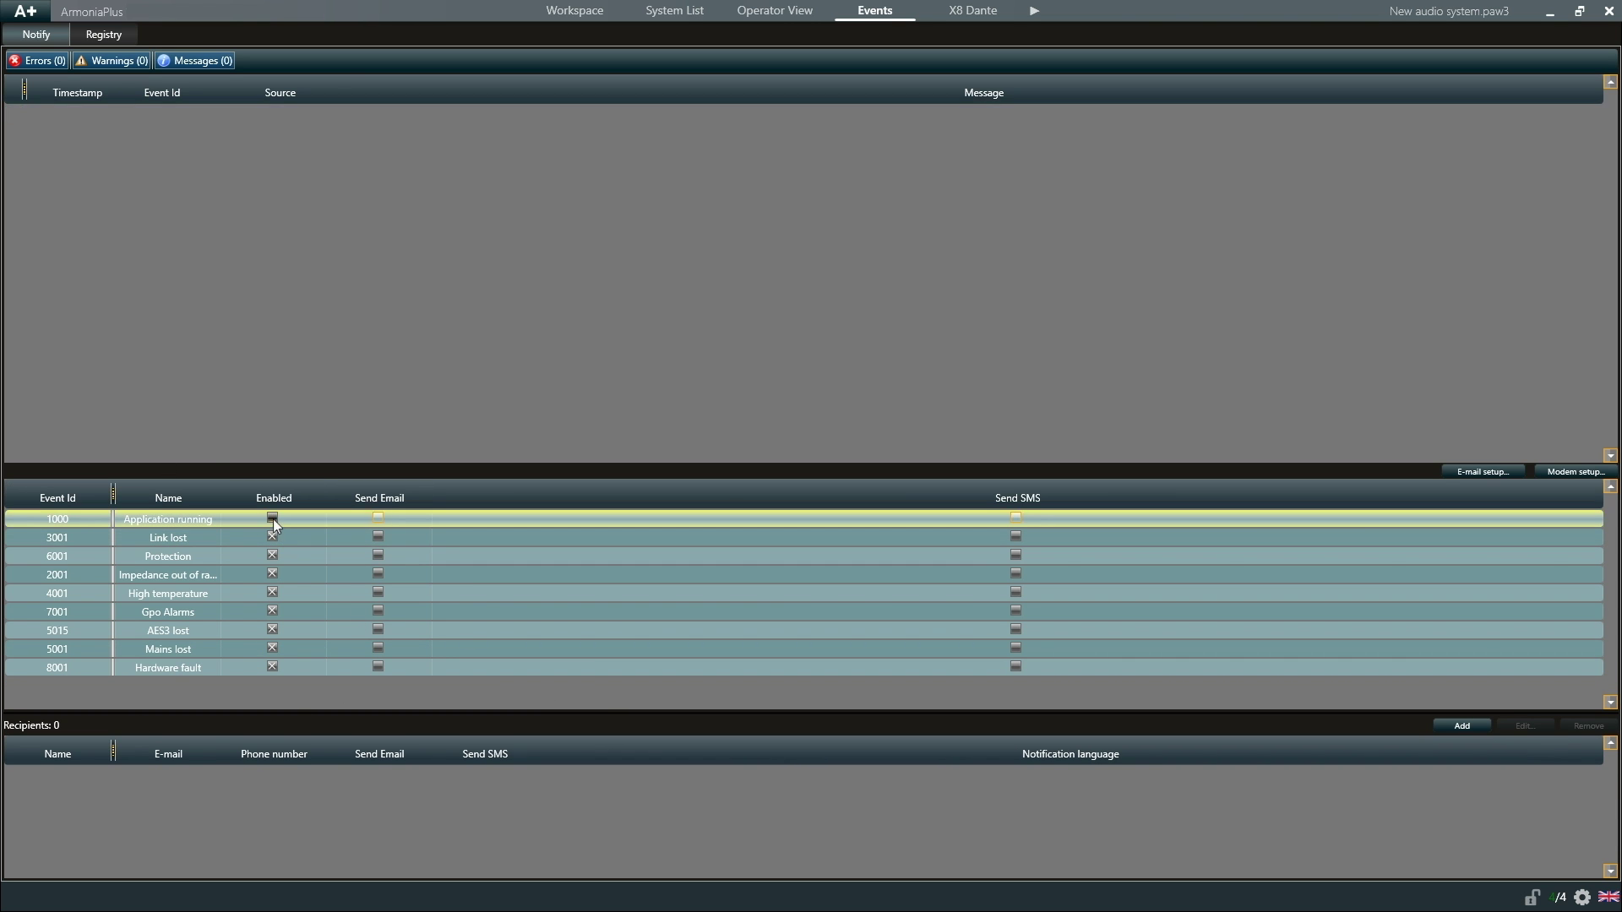
pyautogui.click(272, 519)
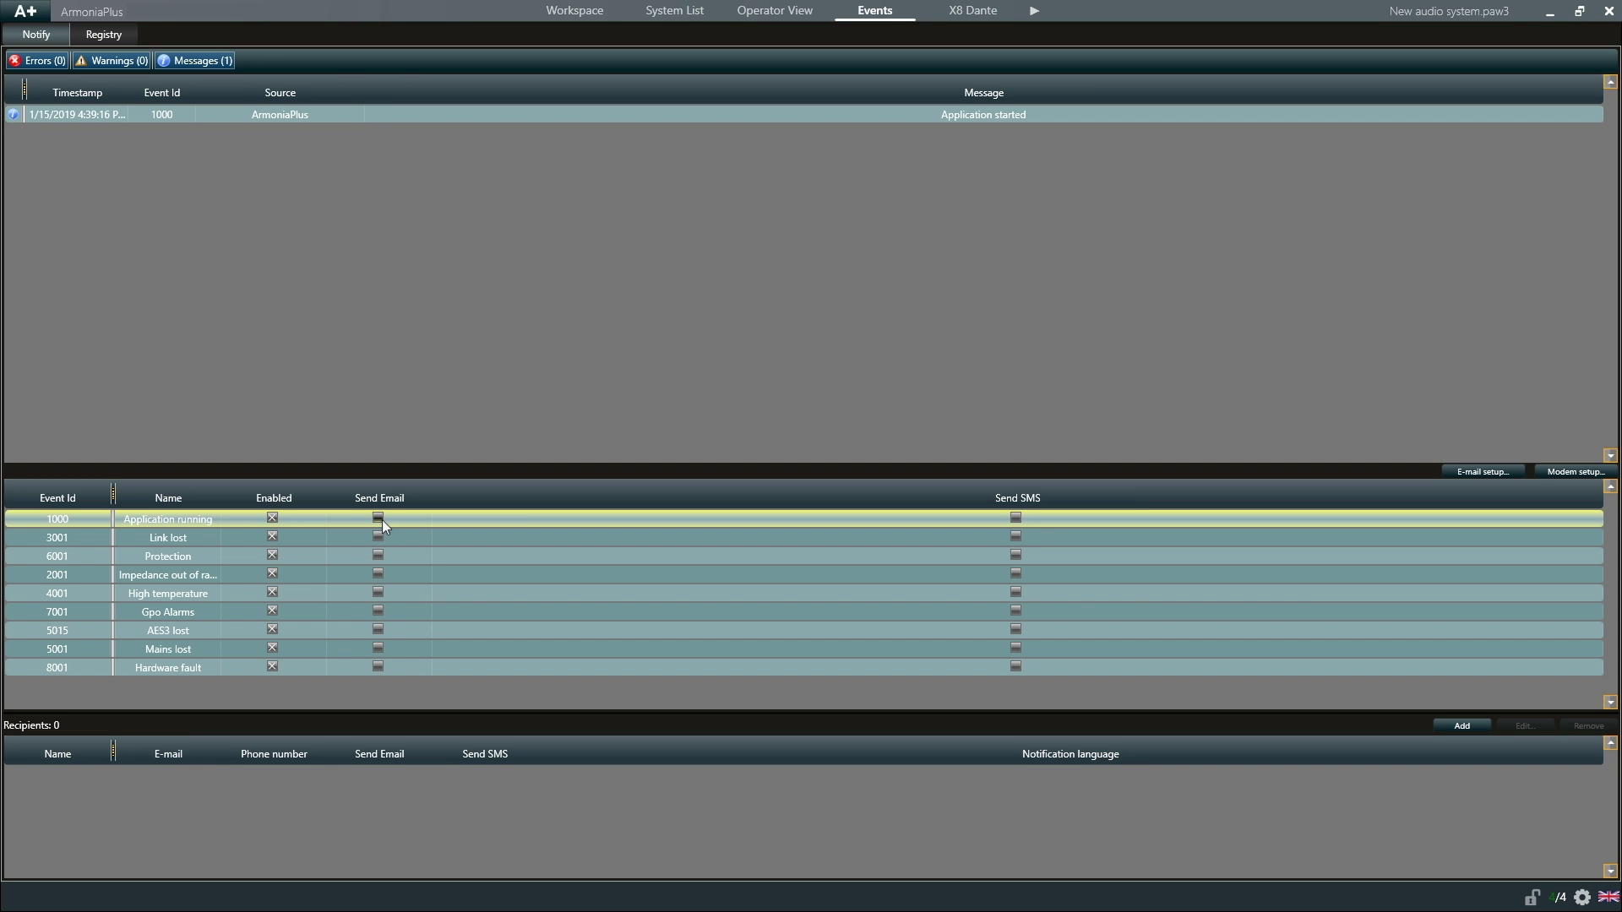
# - Scroll through the full Registry event history, then return to the Workspace
pyautogui.click(114, 35)
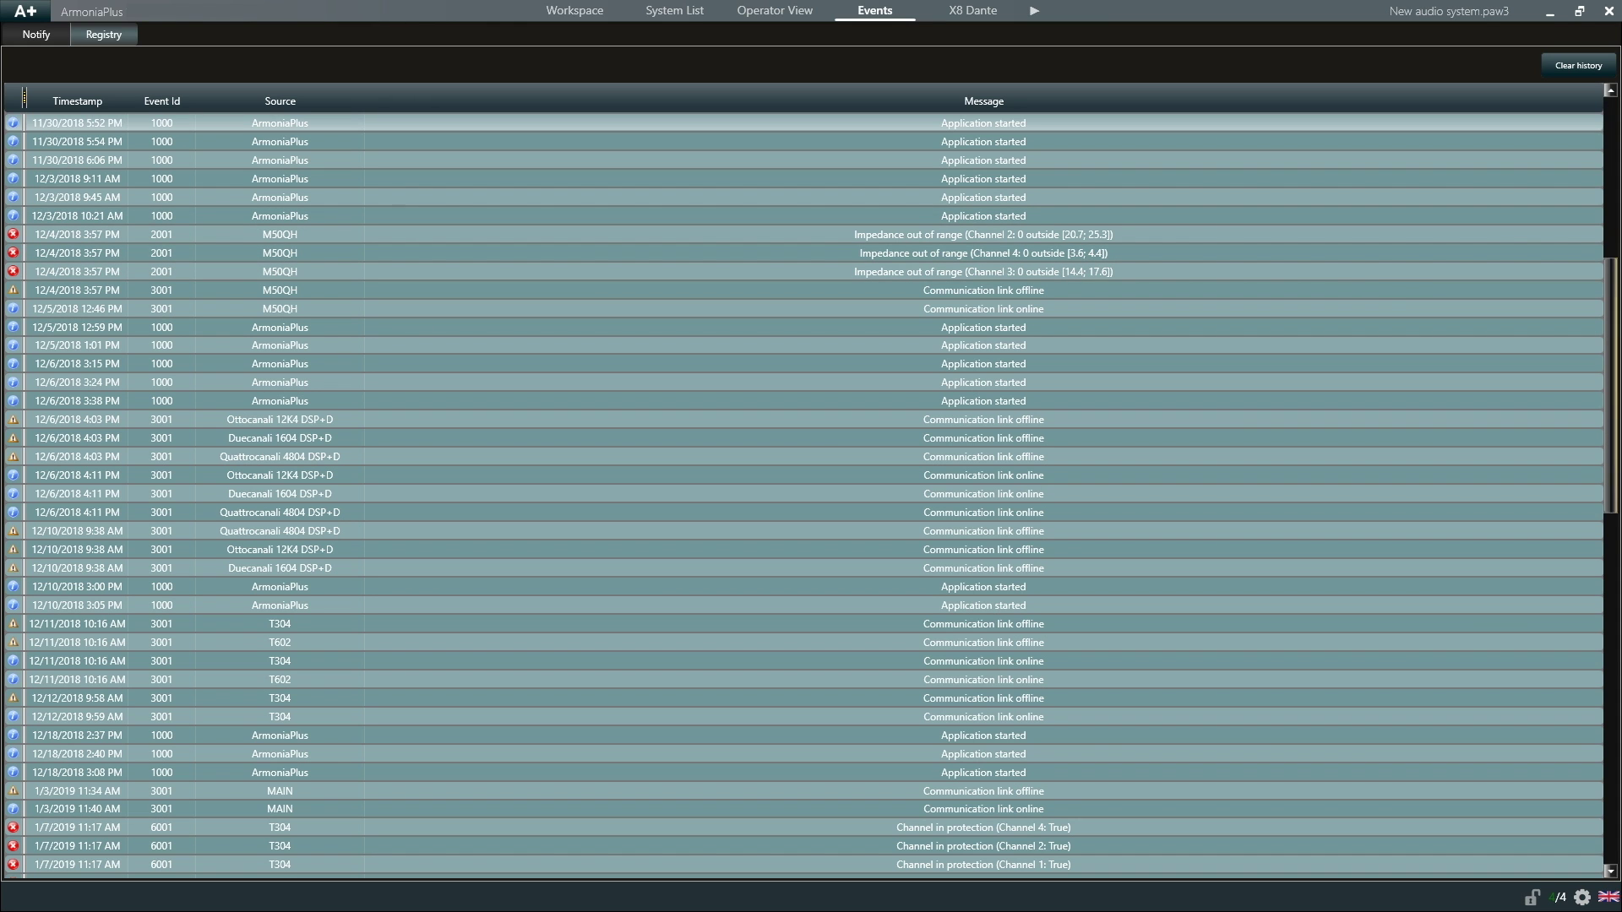
pyautogui.scroll(-5, 938, 327)
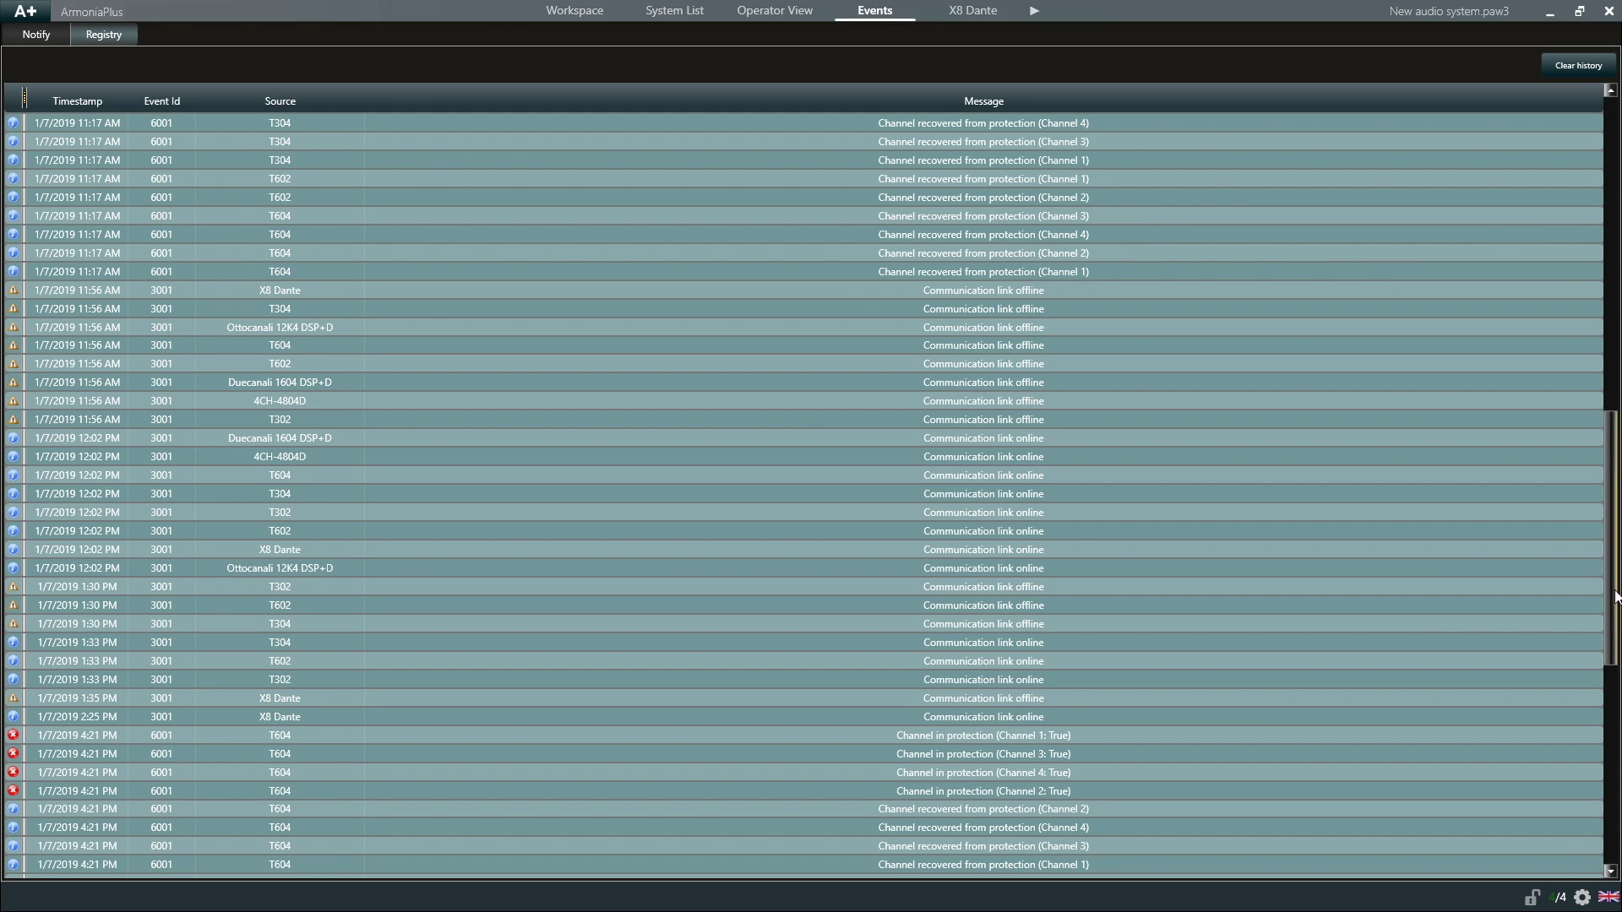
pyautogui.scroll(-5, 938, 327)
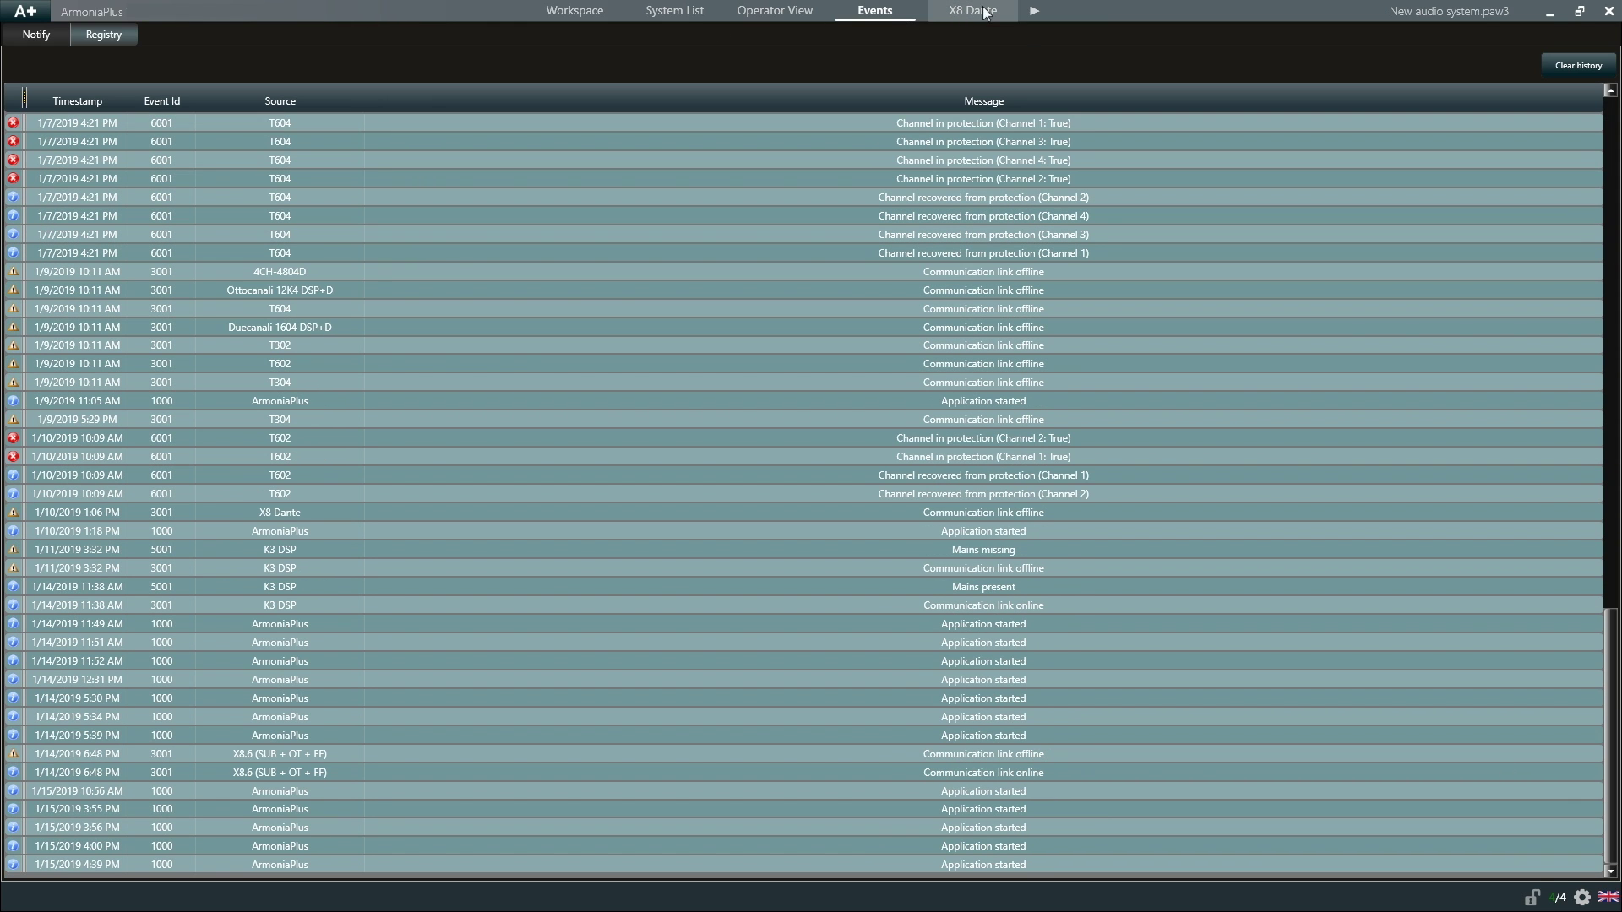
pyautogui.click(598, 10)
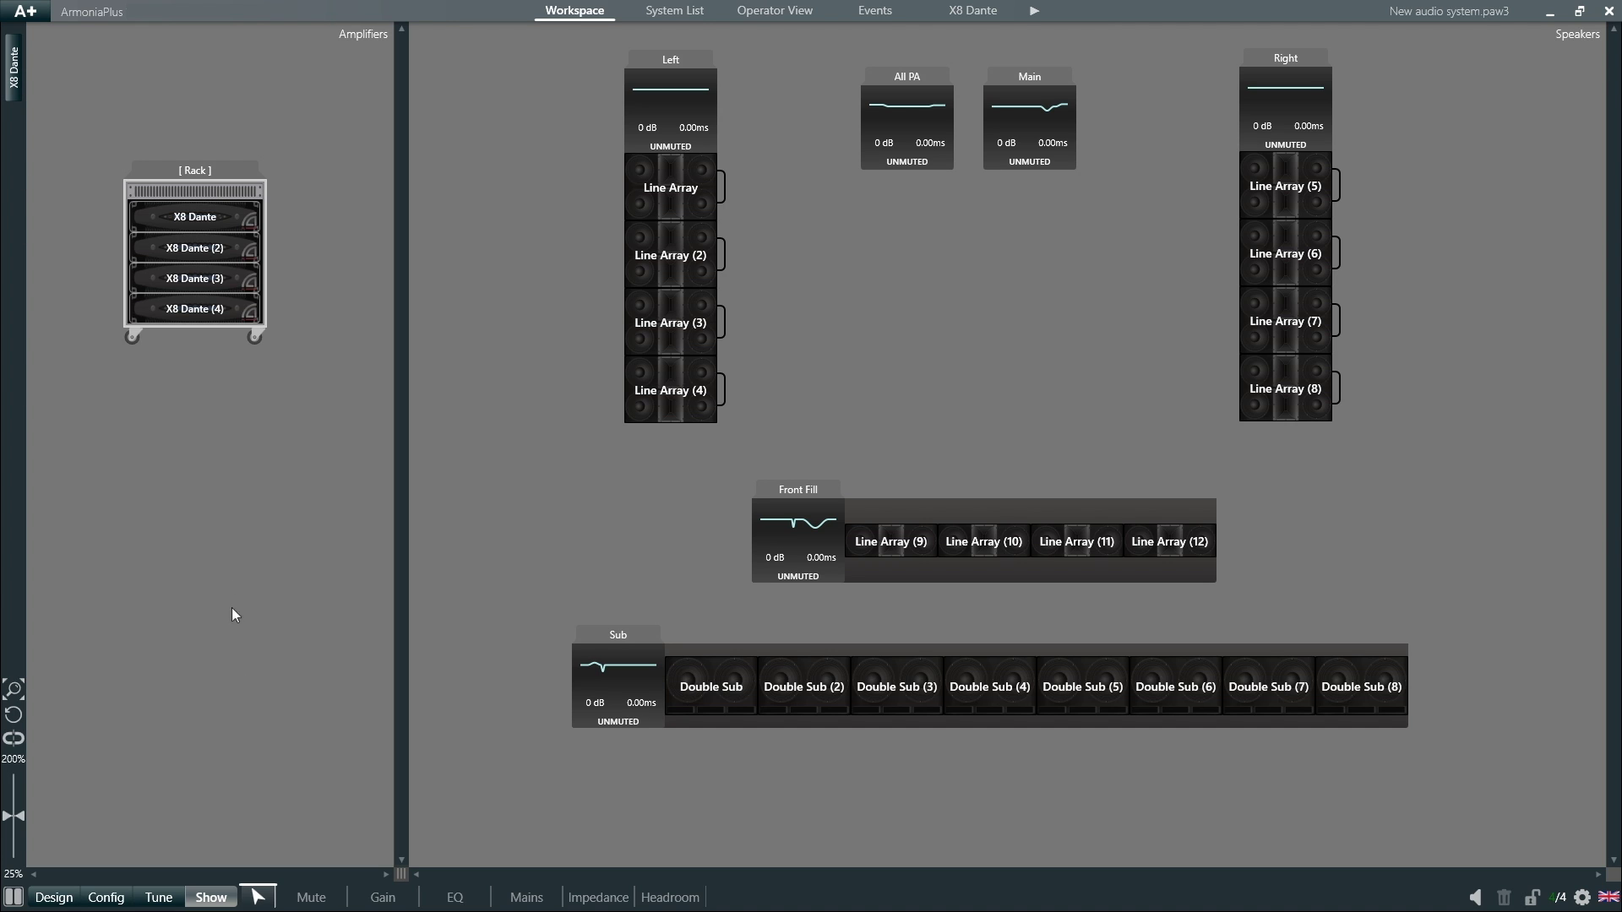
# - Open the X8 Dante (2) amplifier's DSP page from the rack
pyautogui.rightClick(211, 221)
pyautogui.click(246, 518)
pyautogui.click(216, 250)
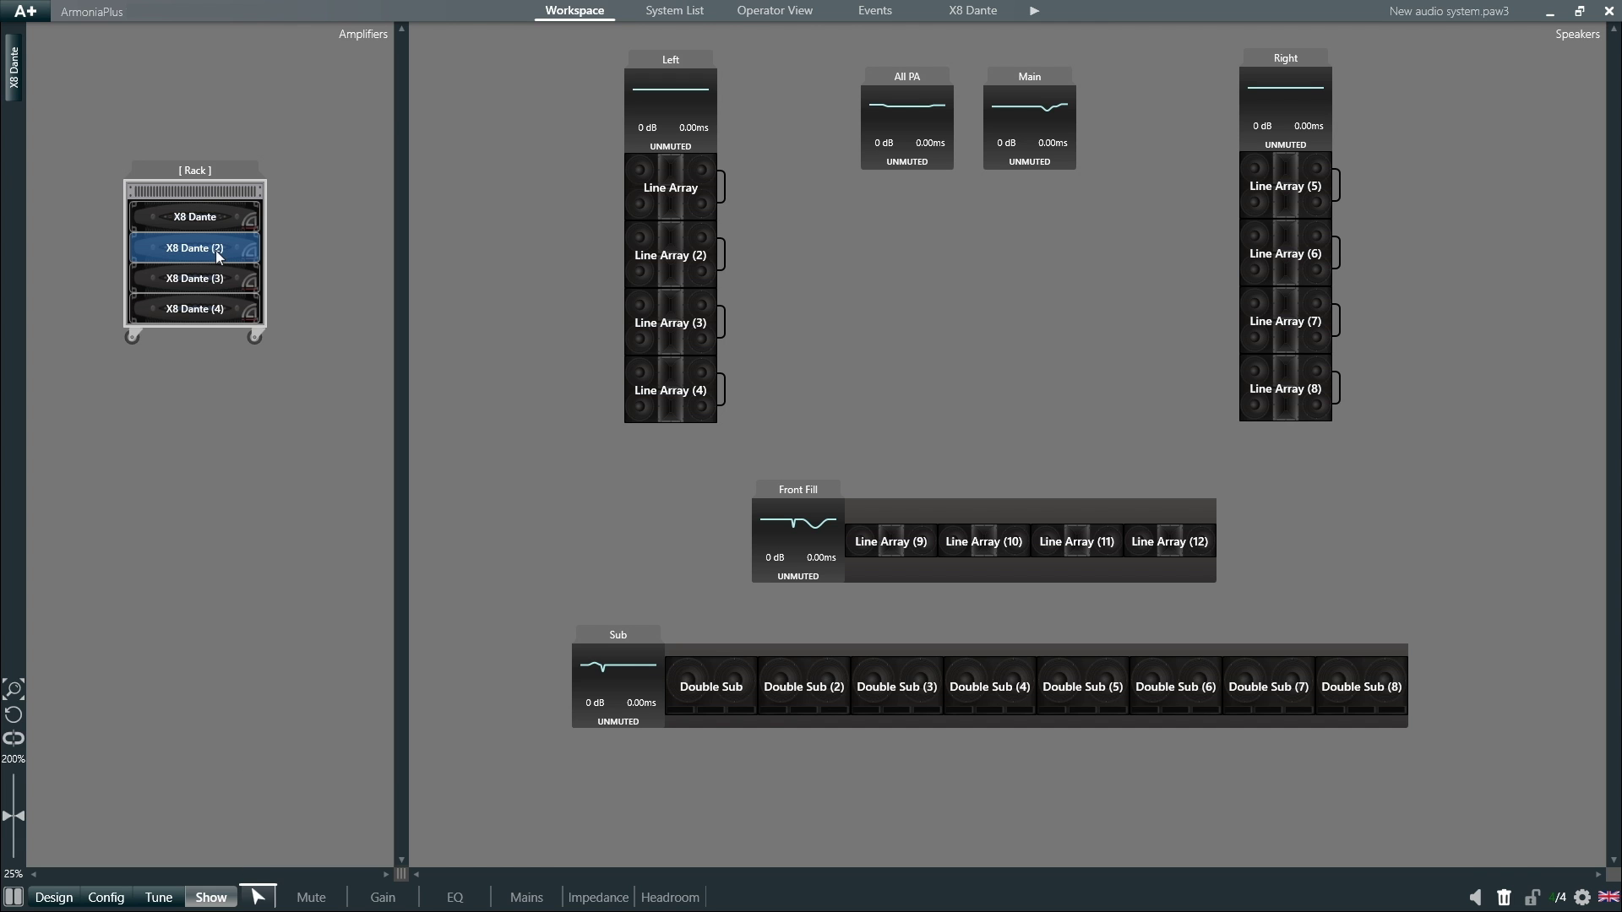
pyautogui.doubleClick(215, 250)
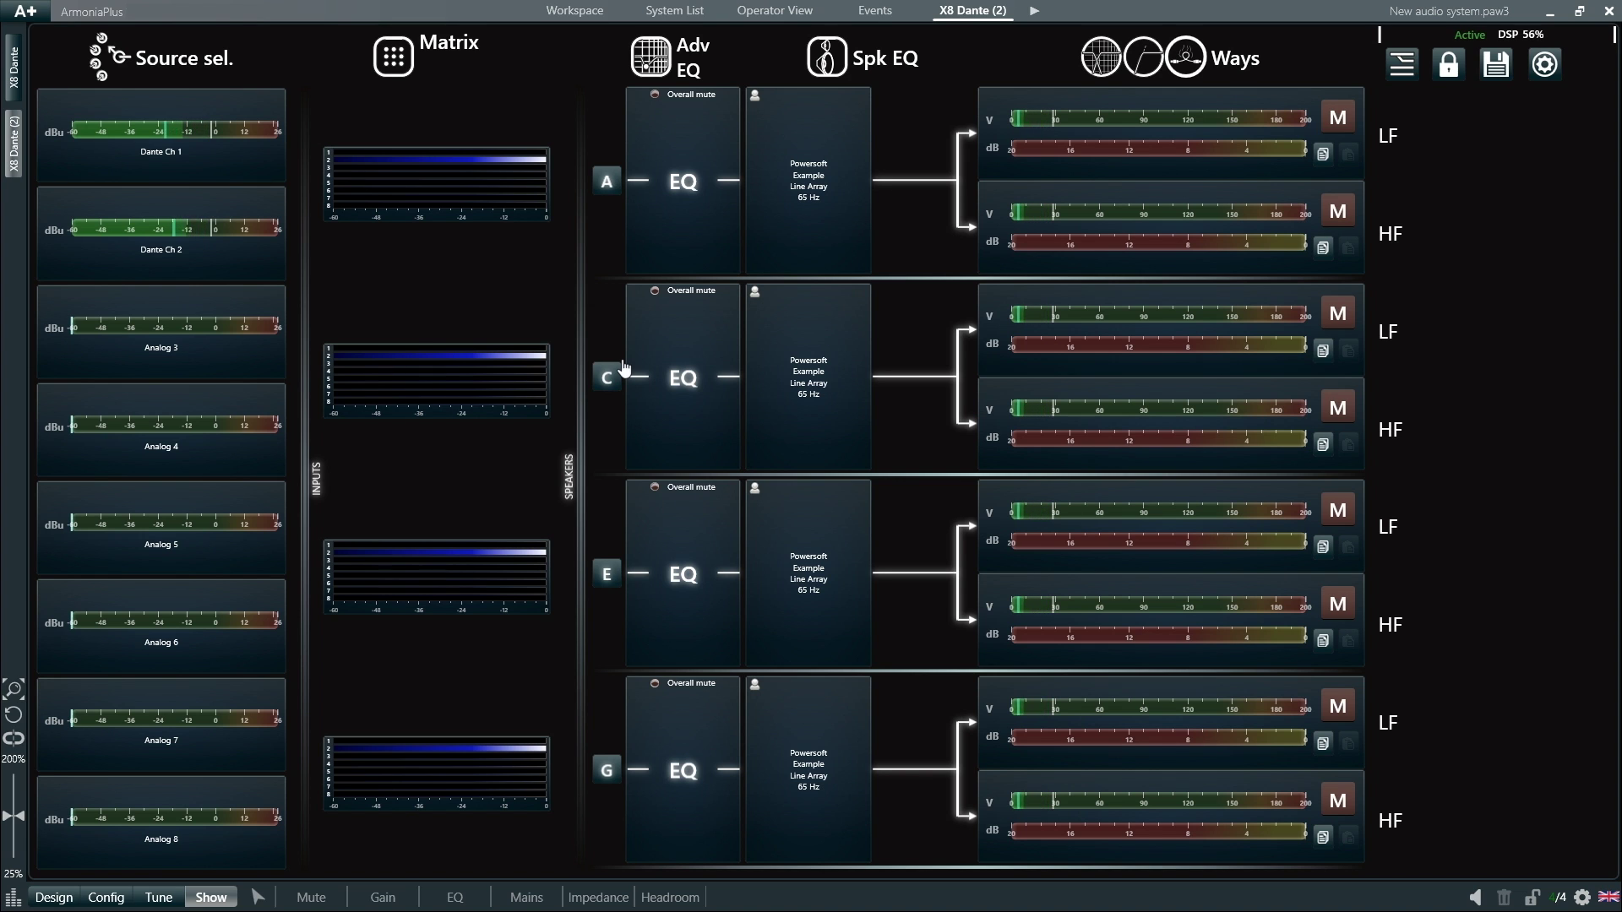
# - Switch between the X8 Dante and X8 Dante (2) sidebar pages, then return to the Workspace
pyautogui.click(17, 81)
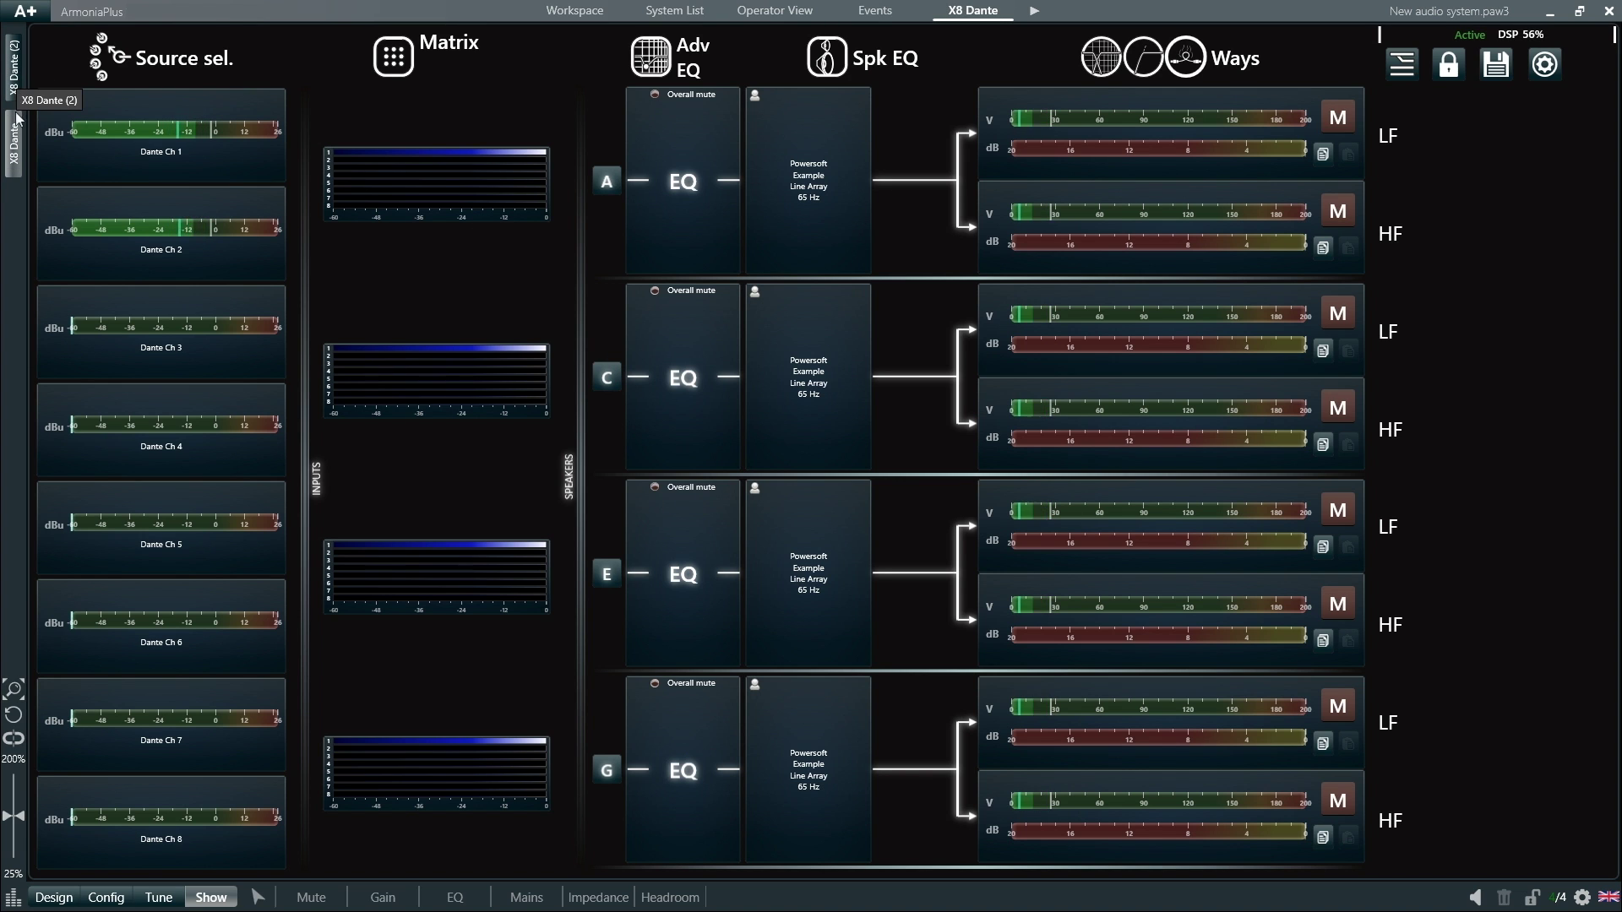
pyautogui.click(15, 68)
pyautogui.click(575, 10)
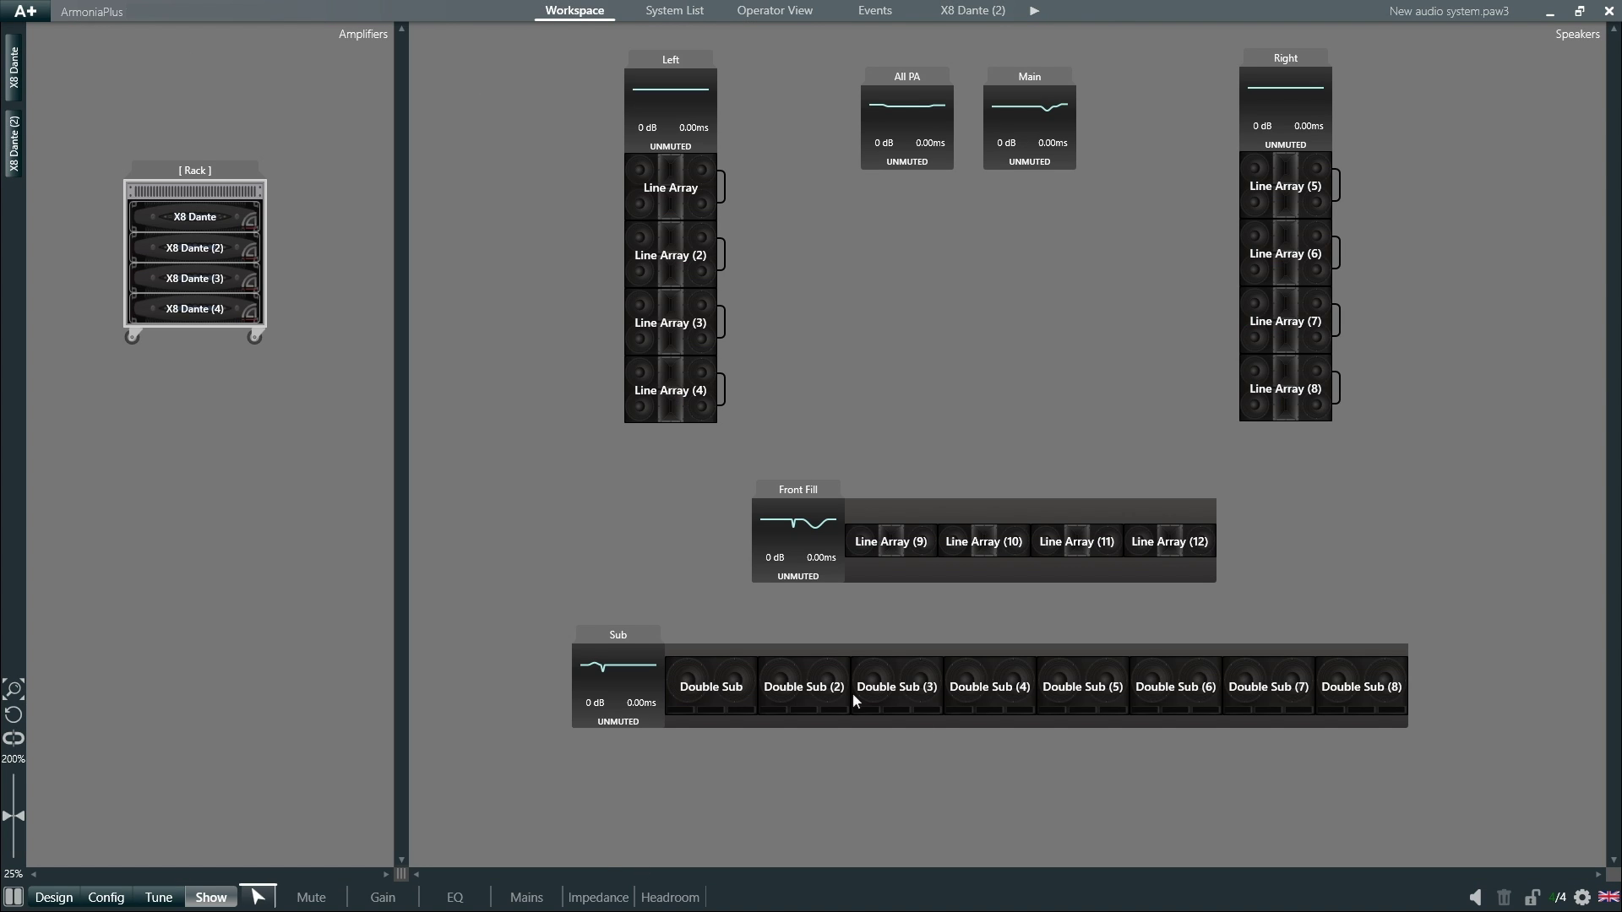
# - Open the Main and All PA group EQ pages, returning to the Workspace after each
pyautogui.doubleClick(1042, 121)
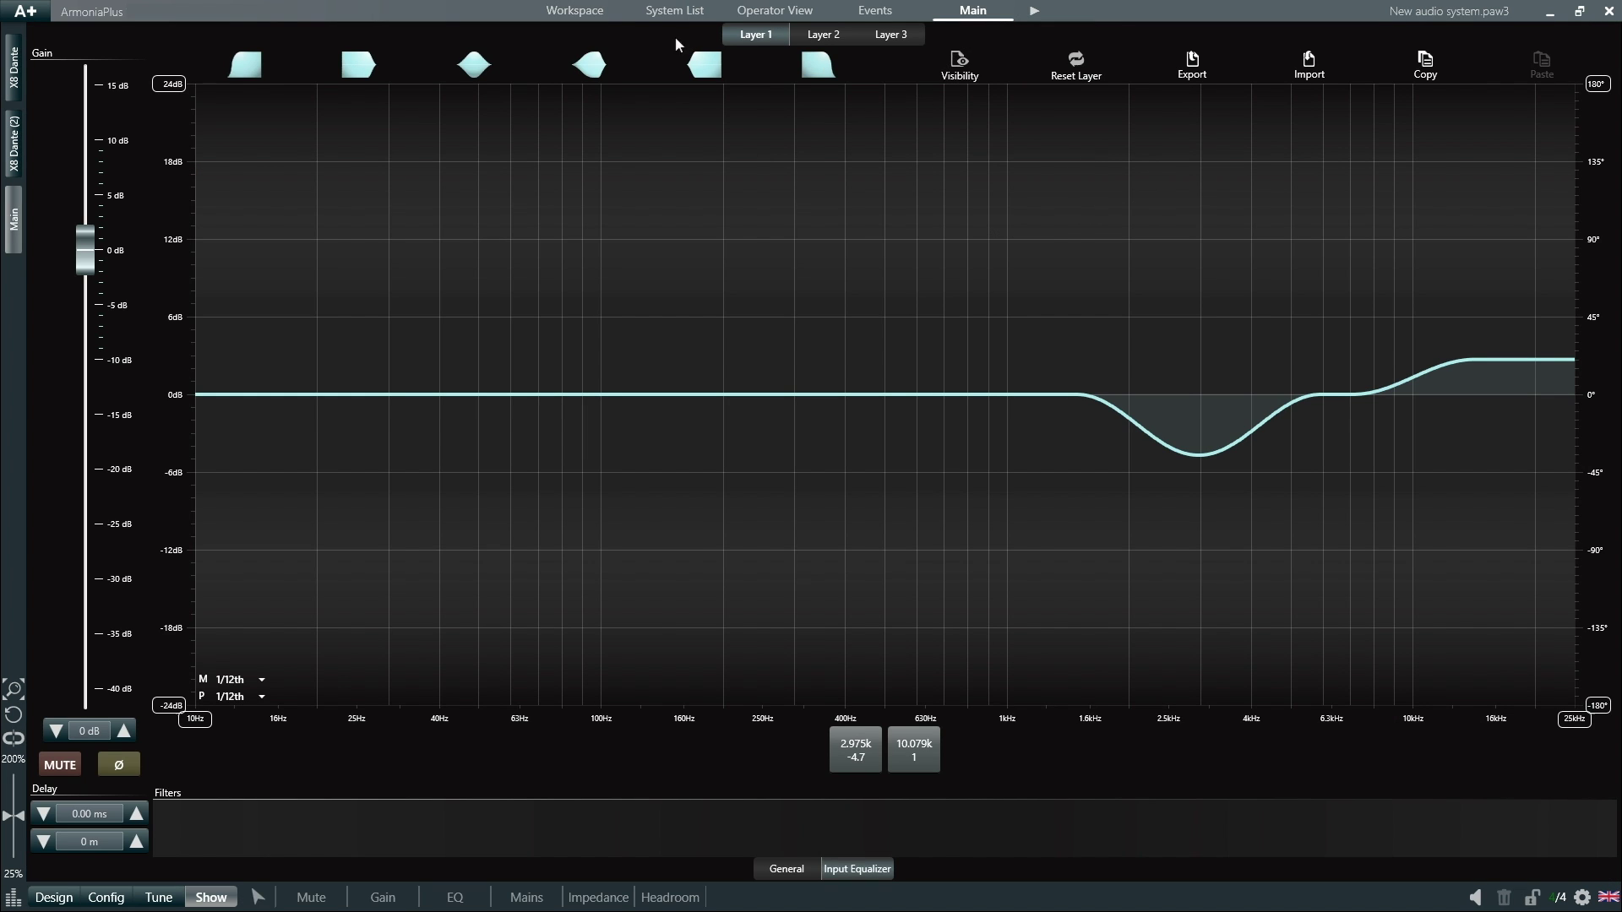
pyautogui.click(593, 17)
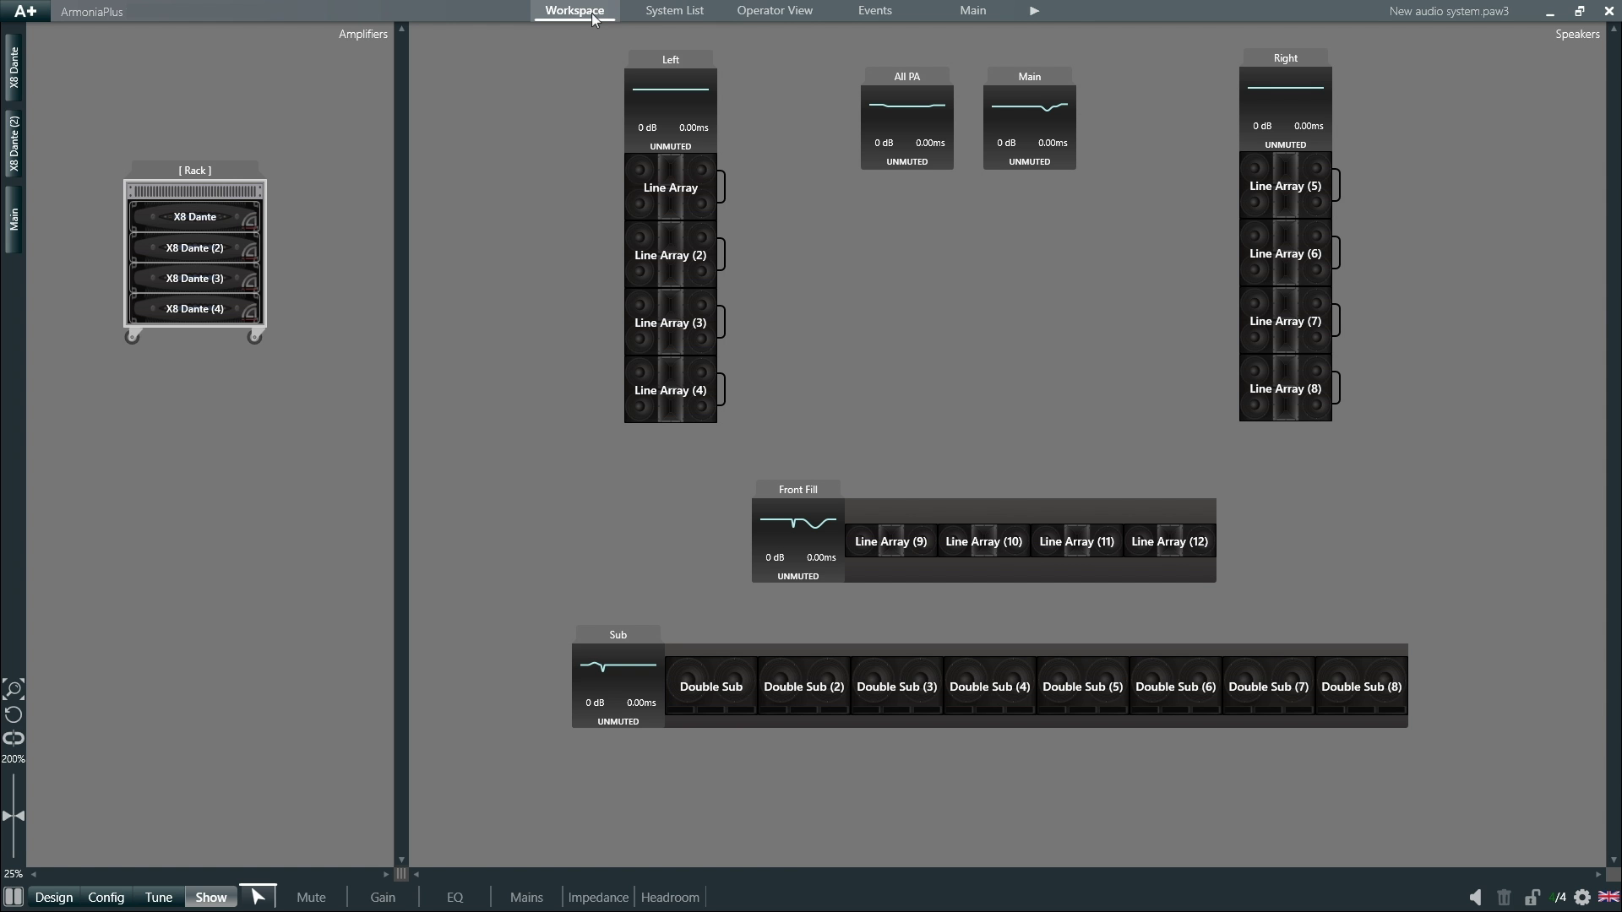
pyautogui.doubleClick(908, 122)
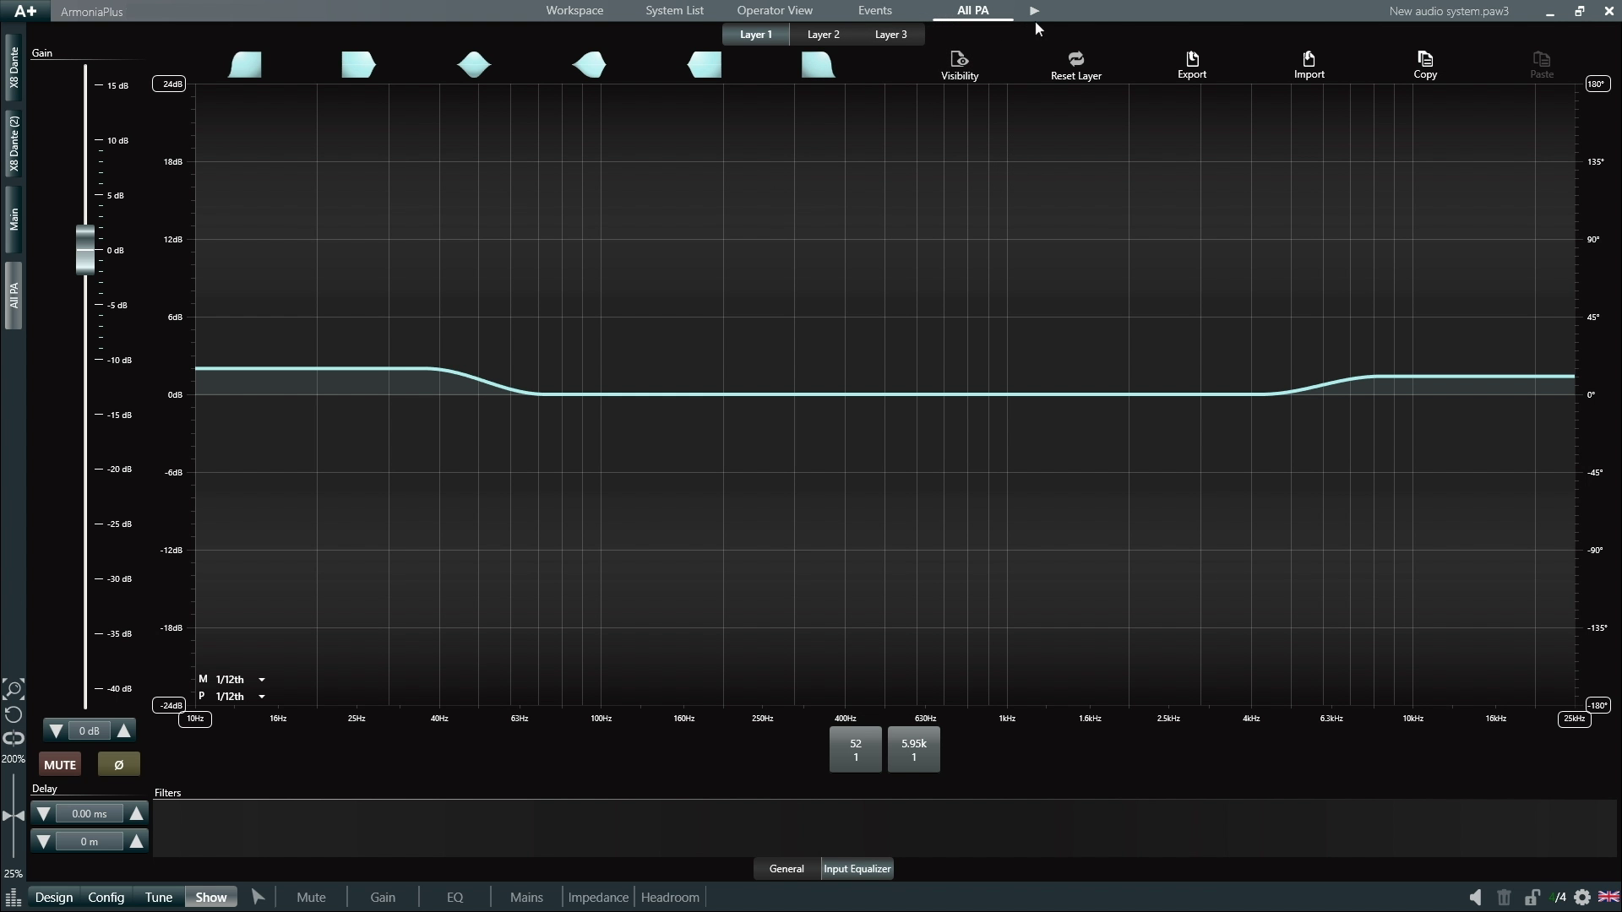
pyautogui.click(583, 12)
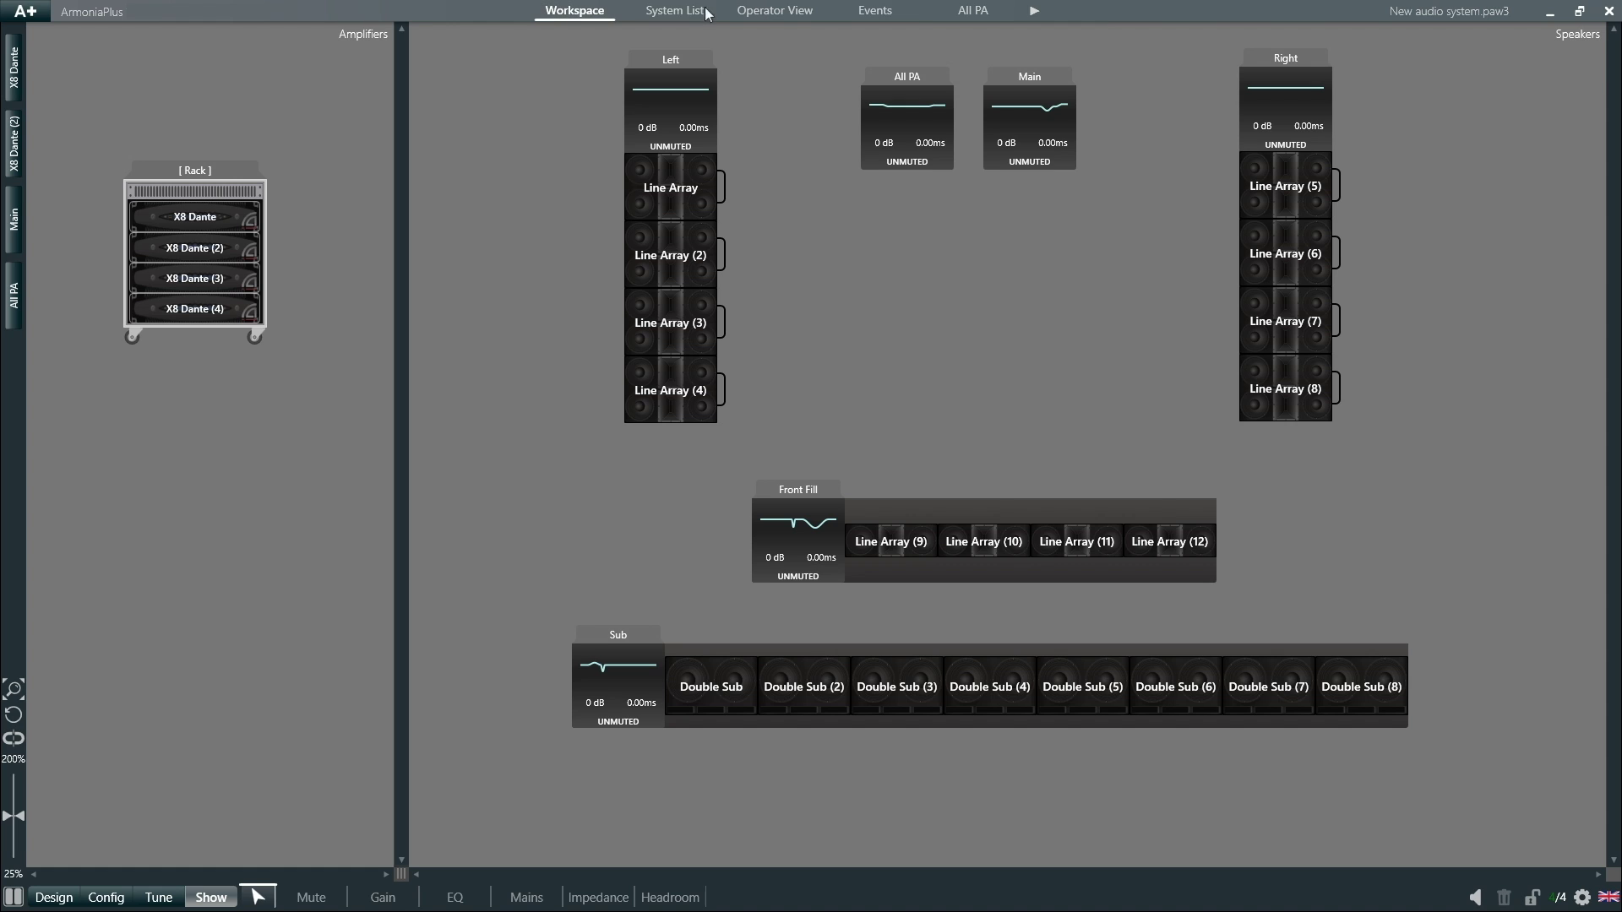
# - Pin All PA and Main to the sidebar from the sidebar and recent items list
pyautogui.click(1034, 10)
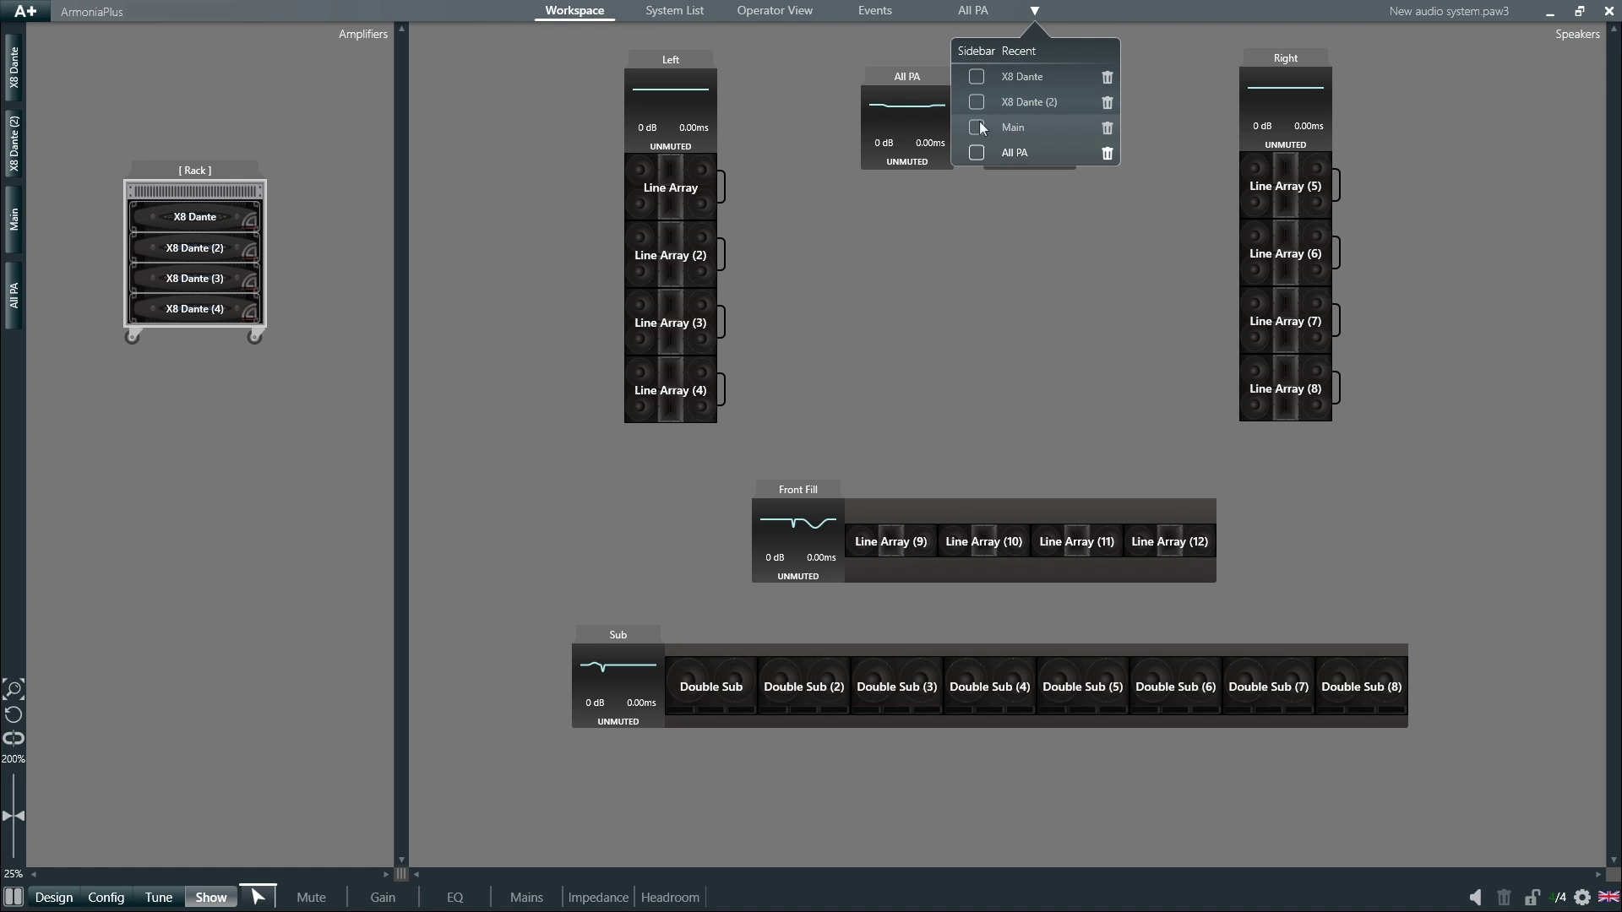
pyautogui.click(982, 156)
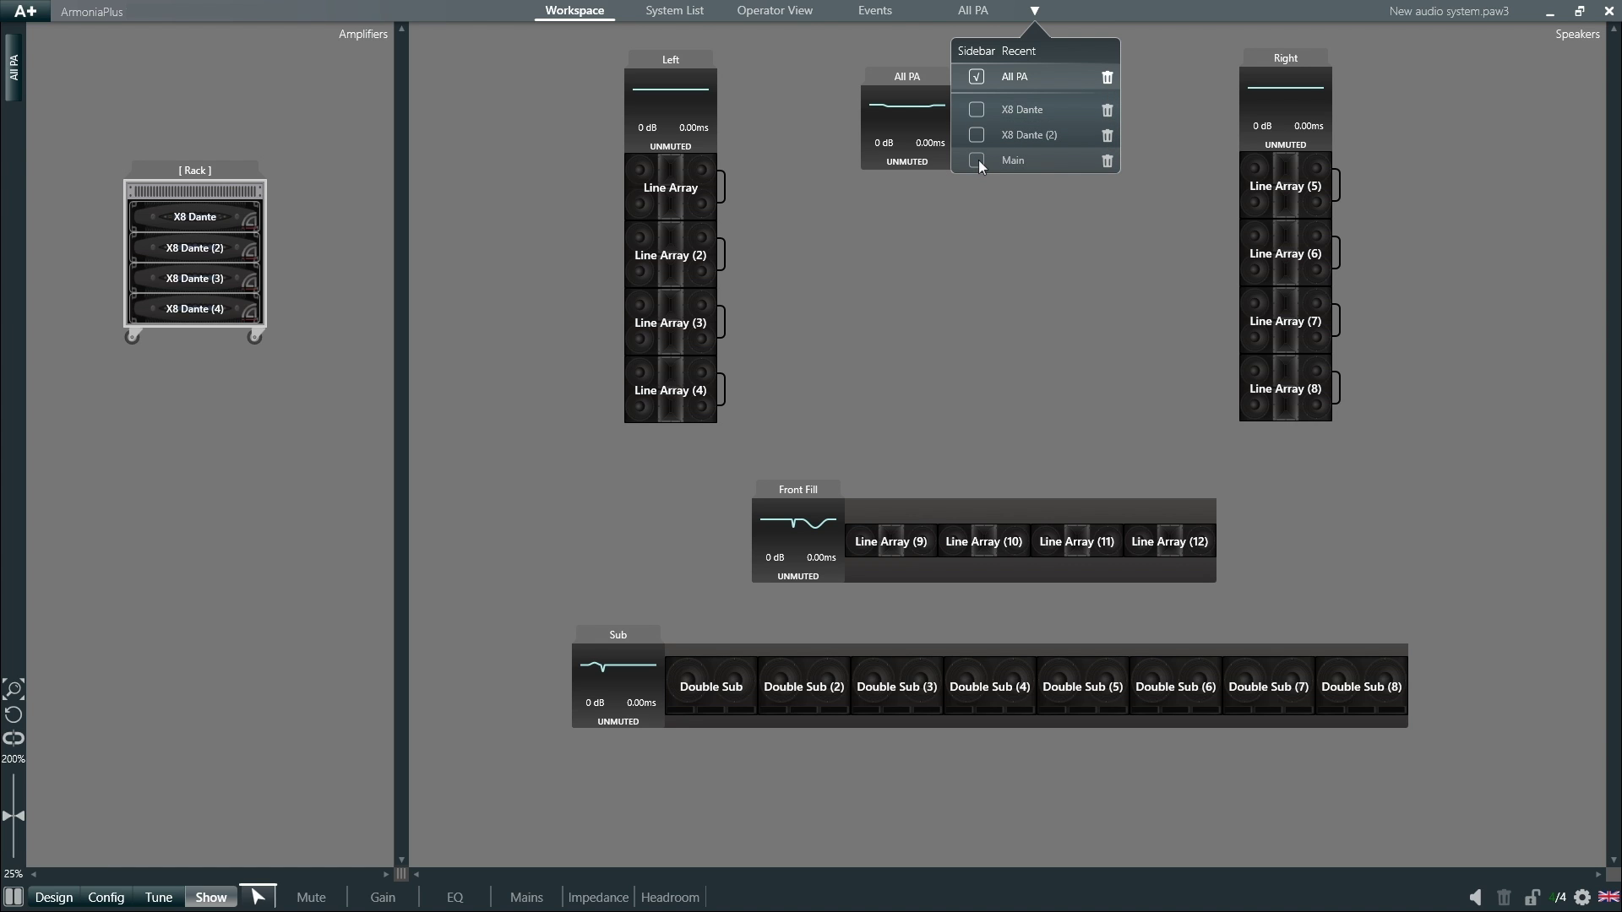
pyautogui.click(978, 160)
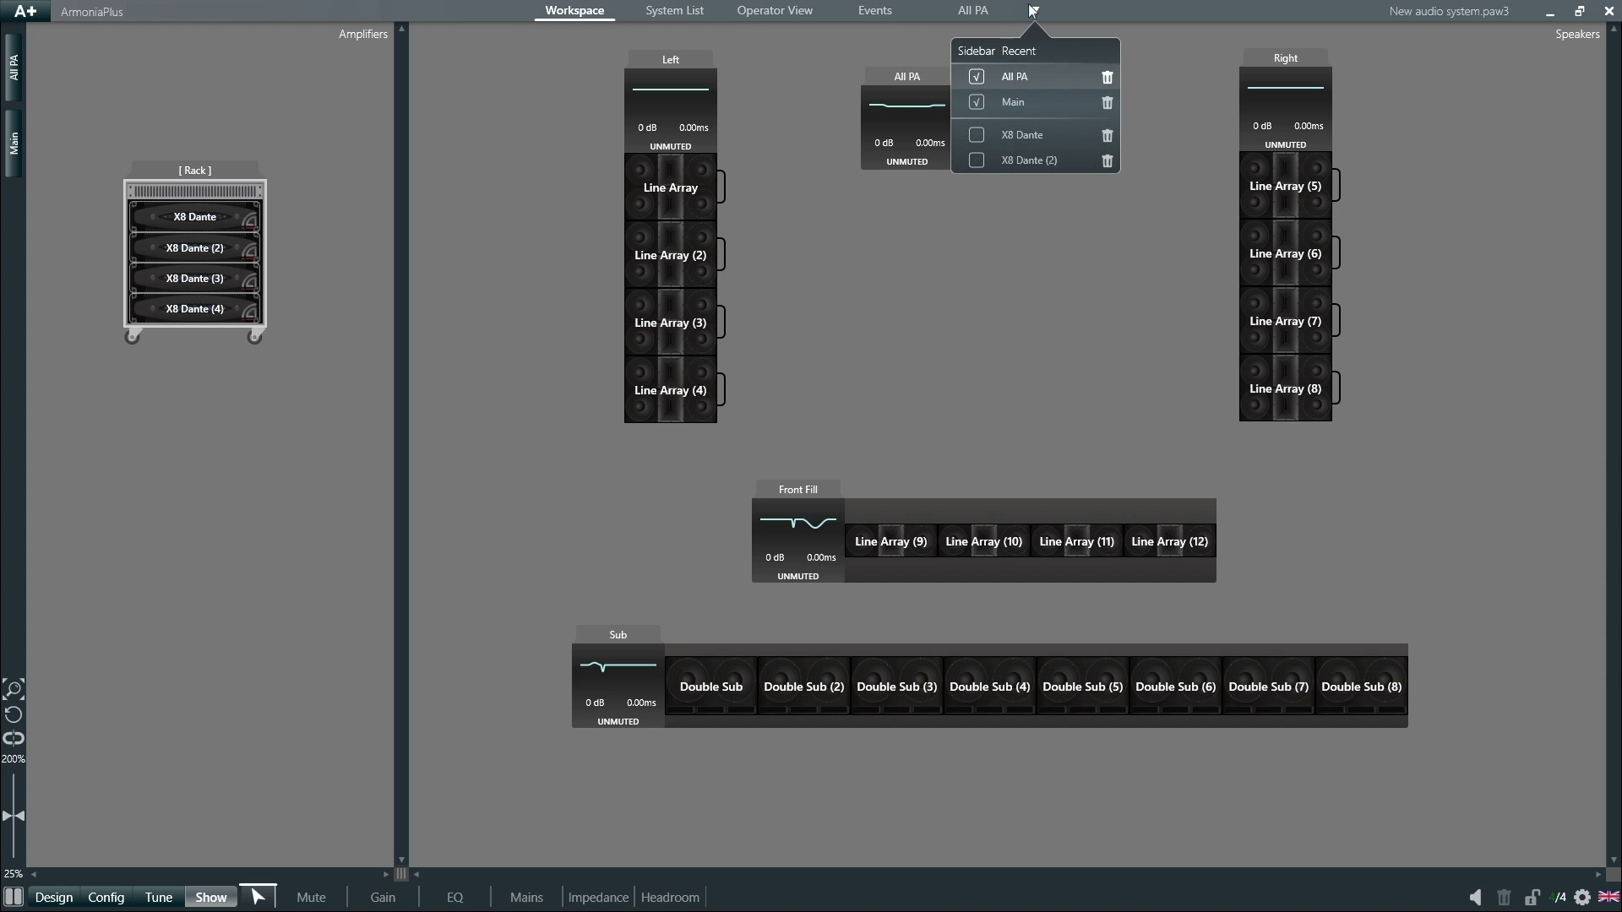
pyautogui.click(556, 93)
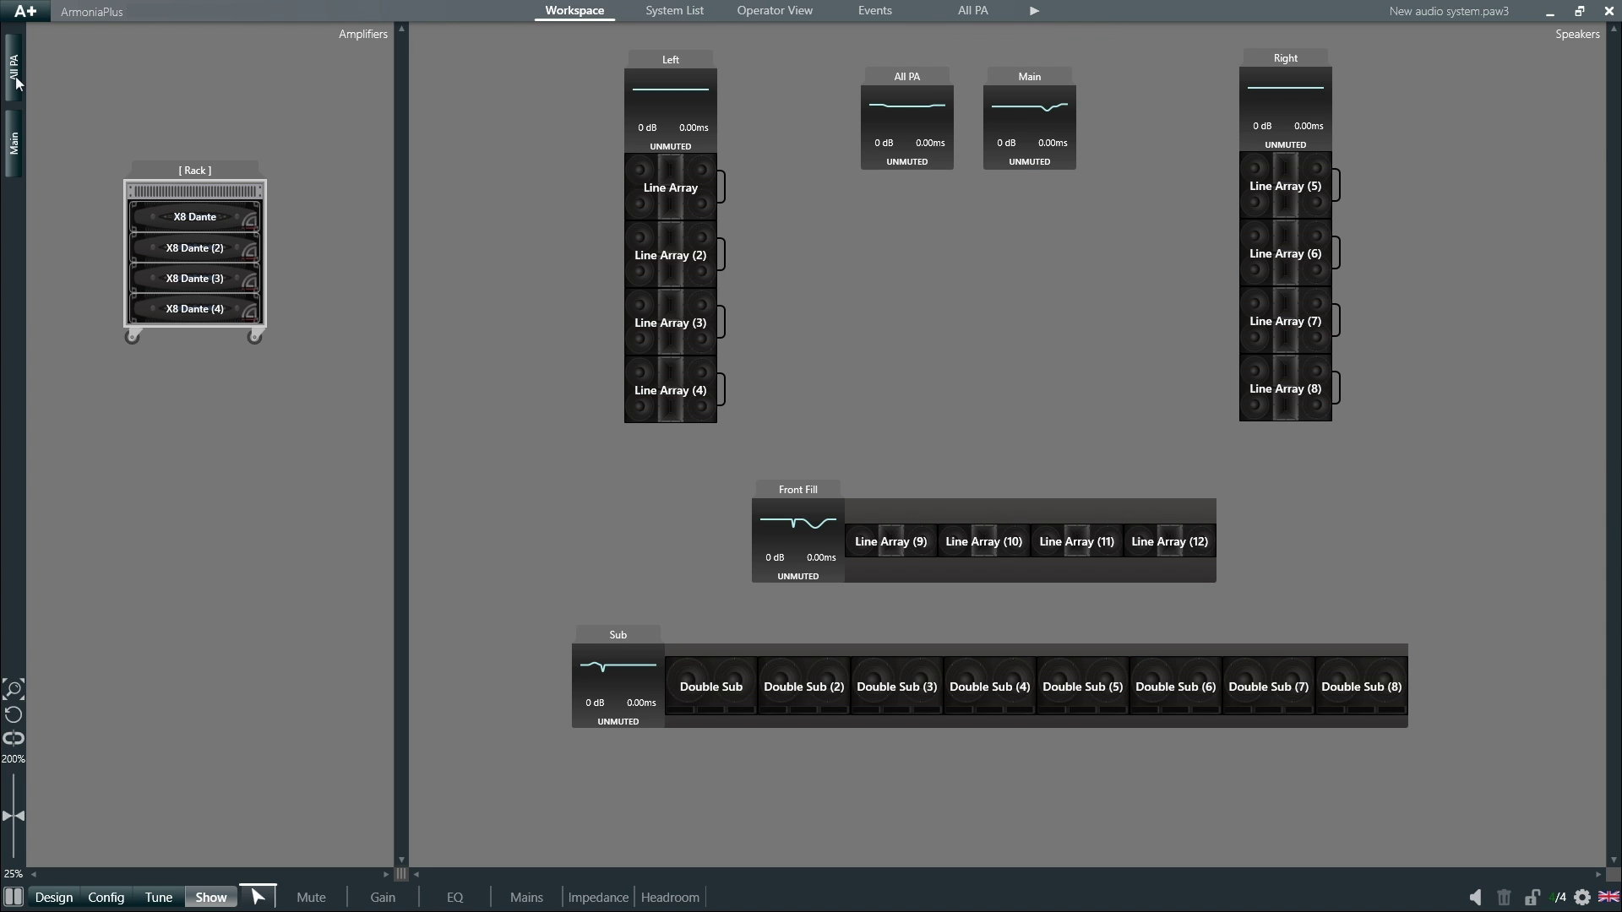
# - Check the pinned Main and All PA EQ views, then return to the Workspace
pyautogui.click(11, 141)
pyautogui.click(15, 89)
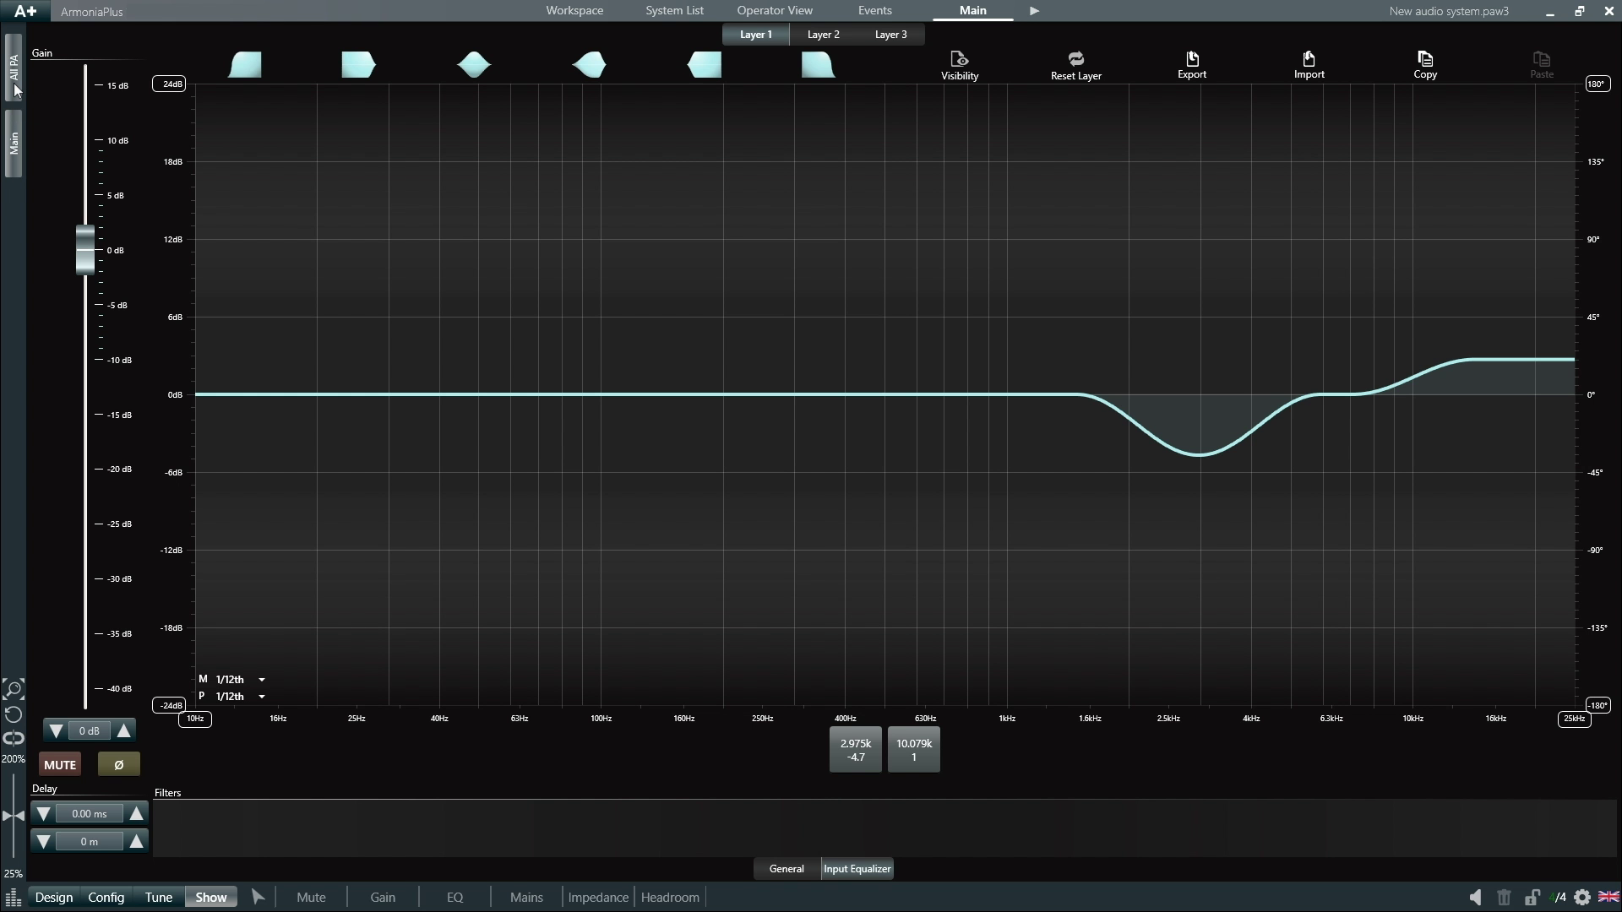
pyautogui.click(575, 11)
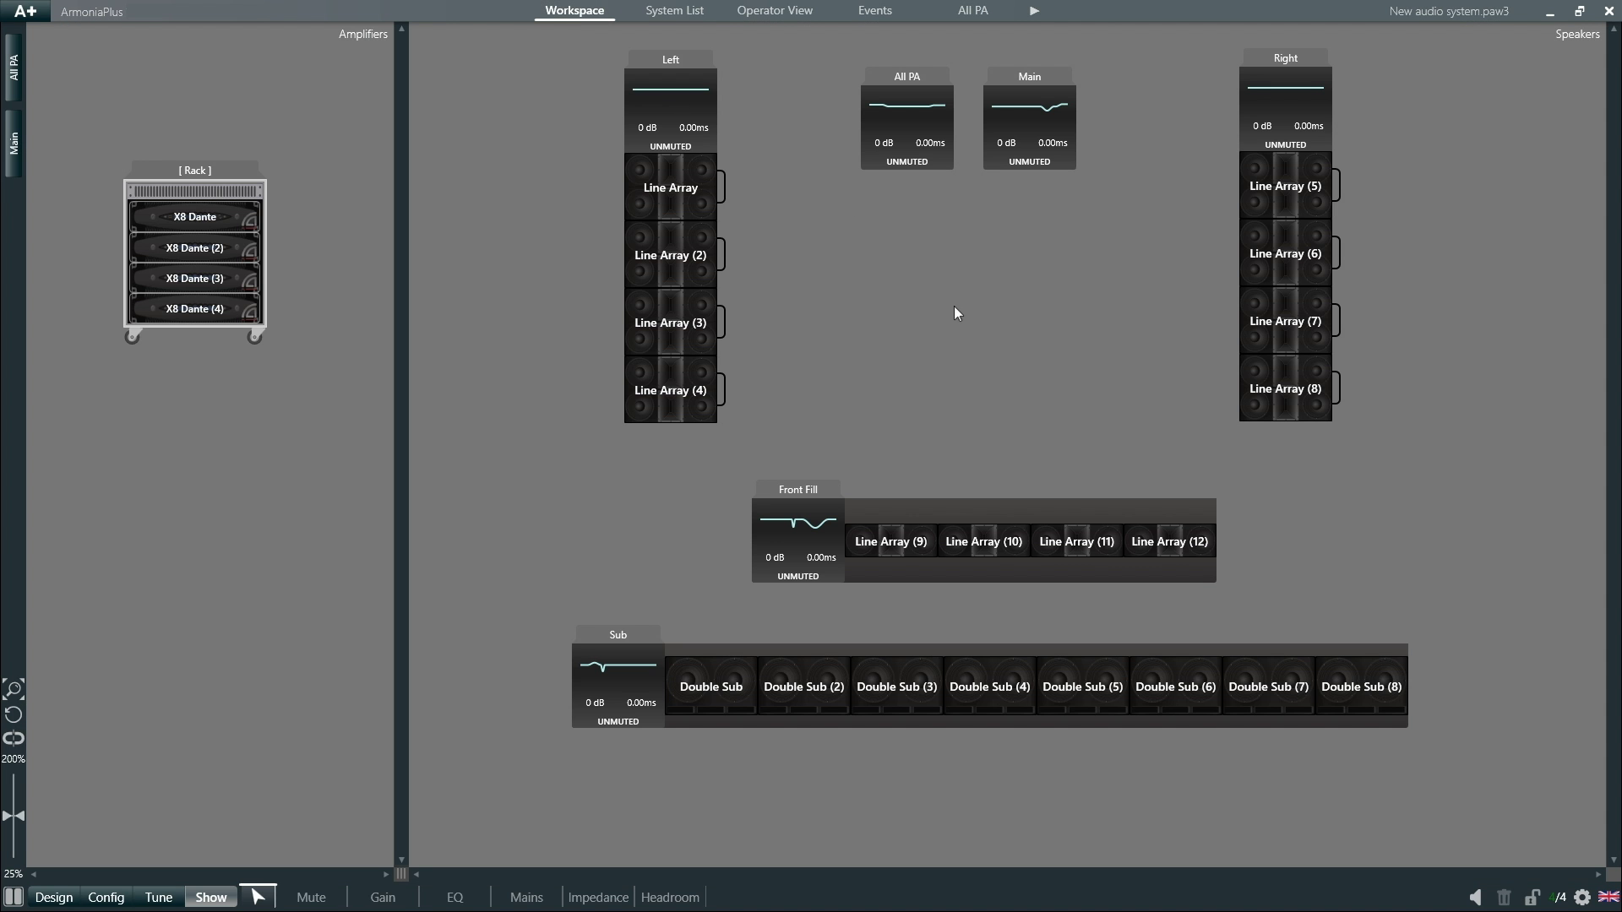